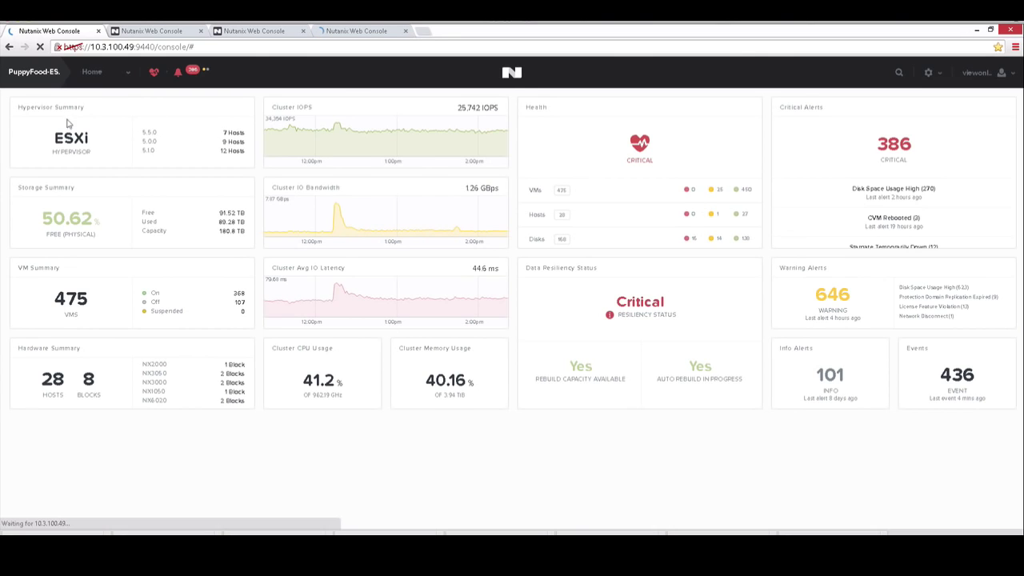
Highlight the ESXi hypervisor label and the 28 hosts figure on the dashboard.
triple_click(91, 145)
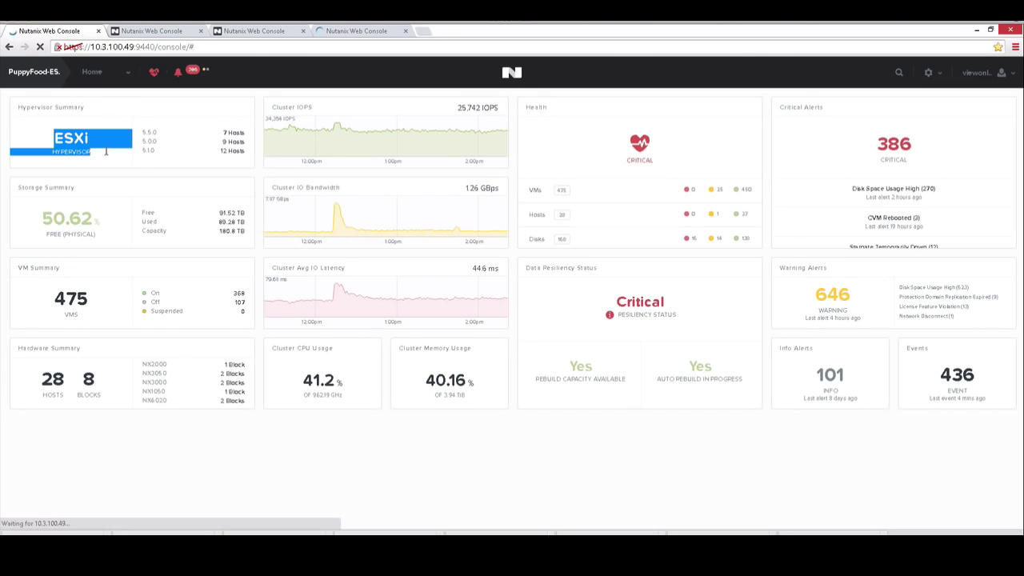
left_click(181, 155)
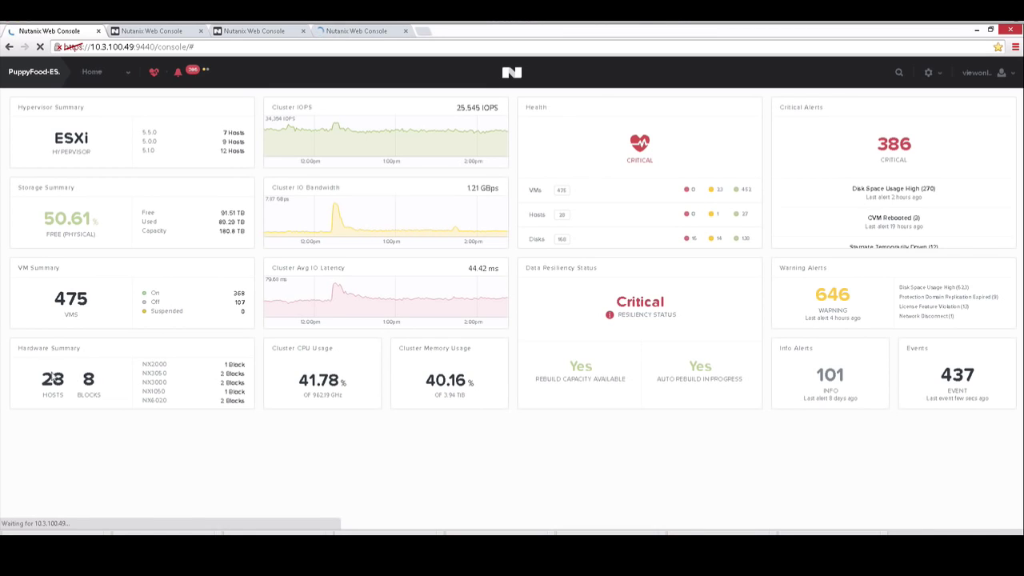
left_click_drag(53, 379, 64, 383)
left_click(157, 361)
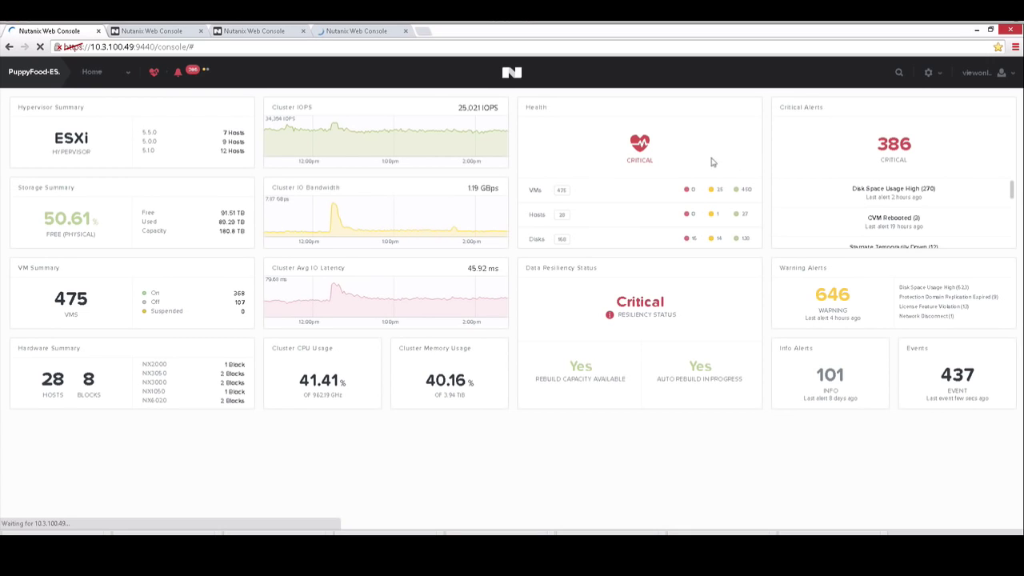
Compare the Hyper-V and KVM cluster dashboards, then return to the ESXi cluster.
mouse_move(453, 161)
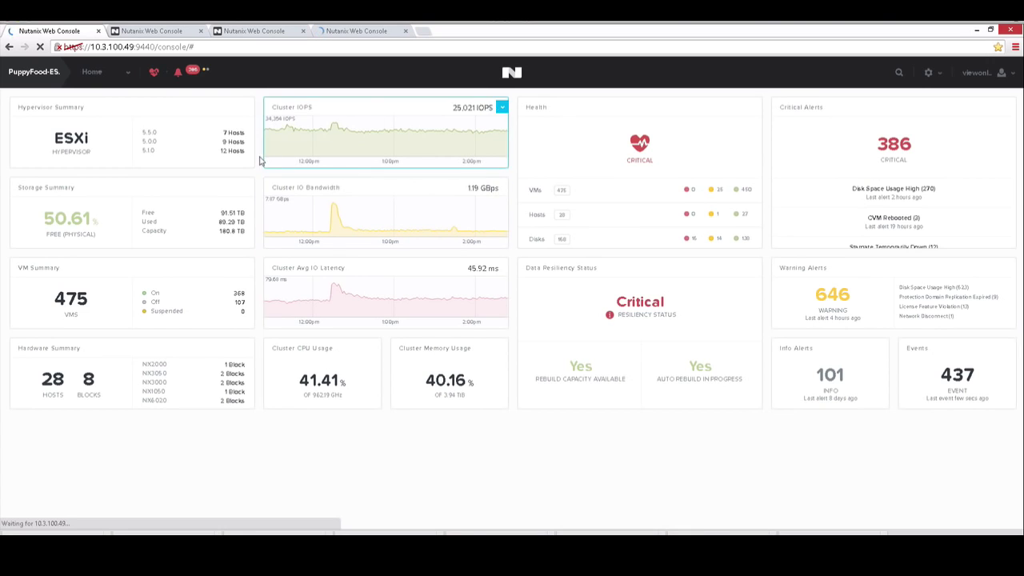
left_click(150, 32)
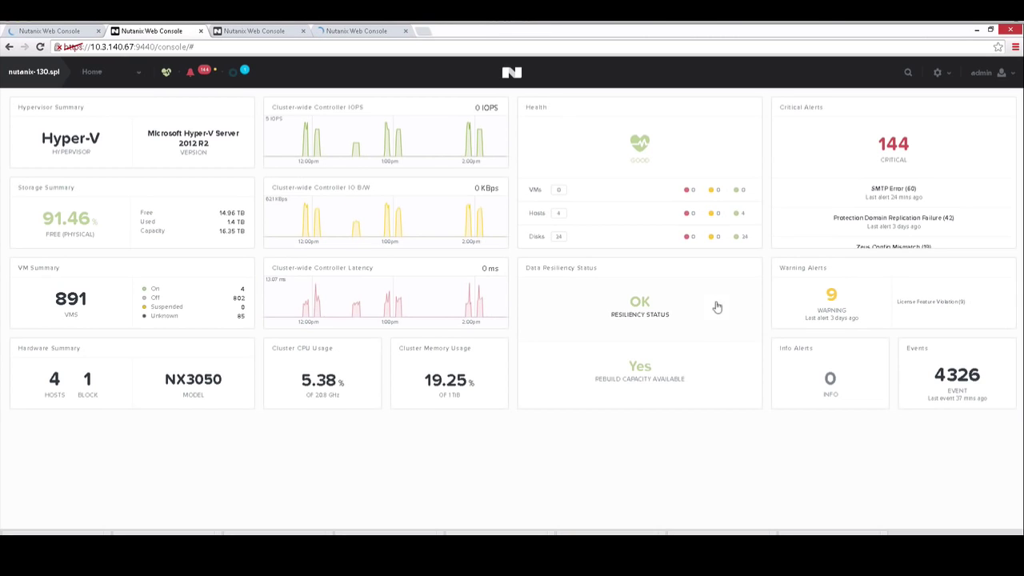
left_click(264, 32)
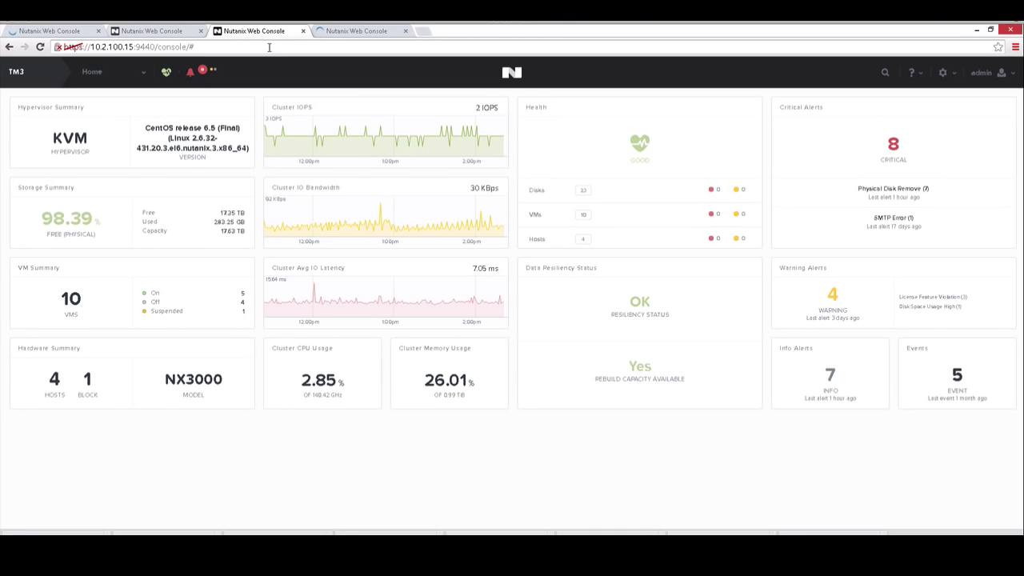
left_click(72, 31)
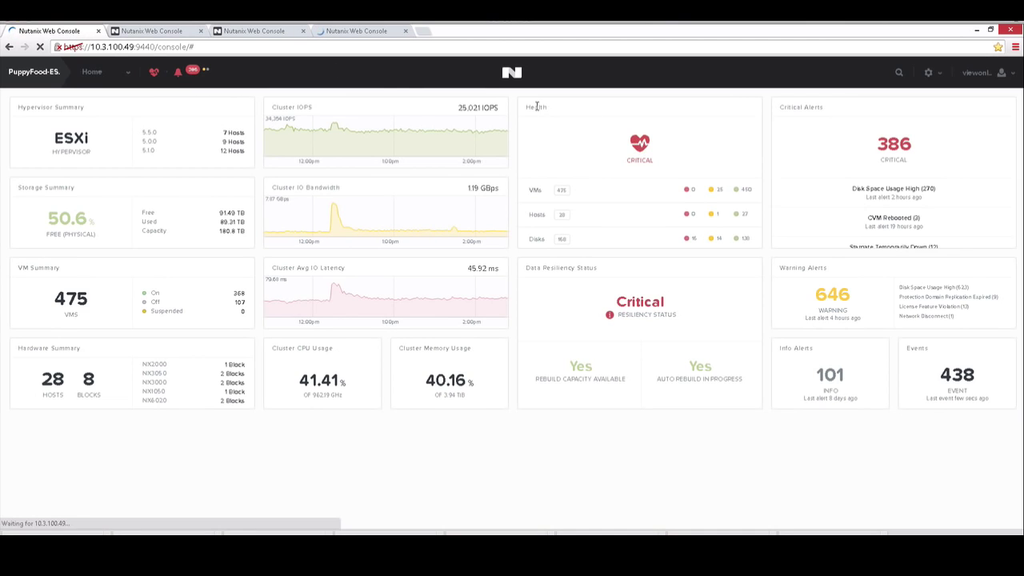
On the Health page, list the Critical disks, select a few, and open the HDD Disk Usage check.
left_click(561, 194)
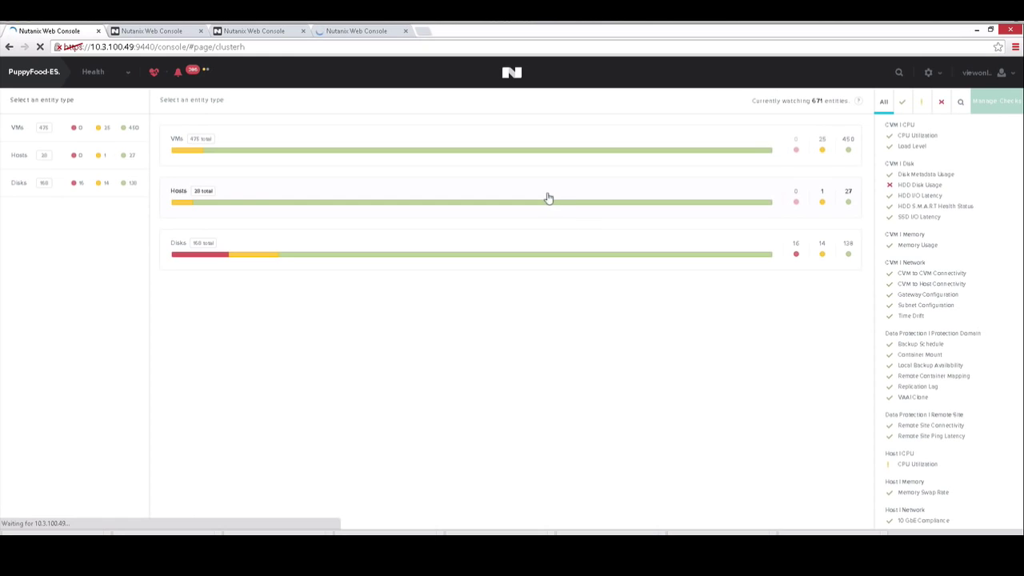
left_click(212, 256)
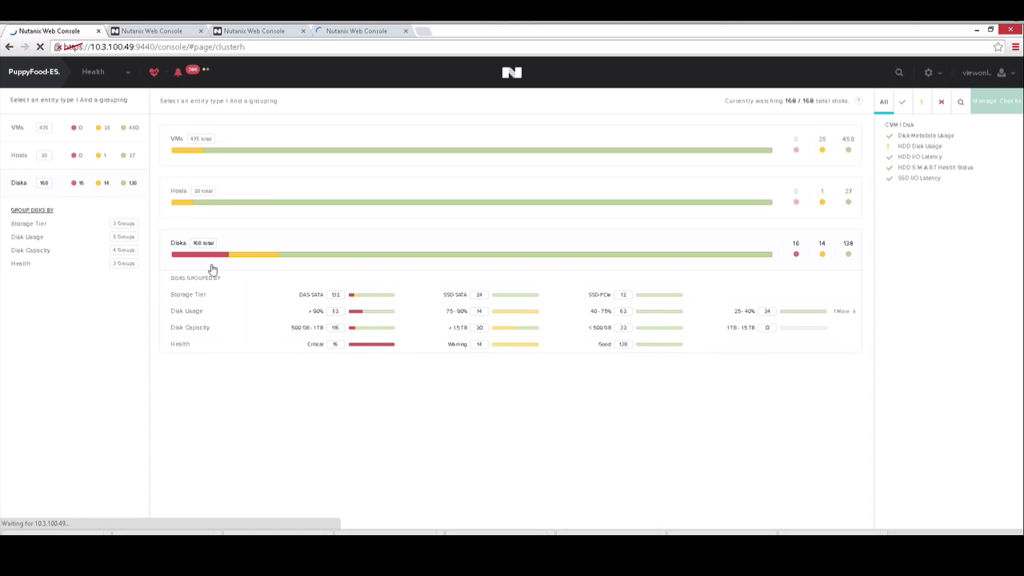
left_click(370, 344)
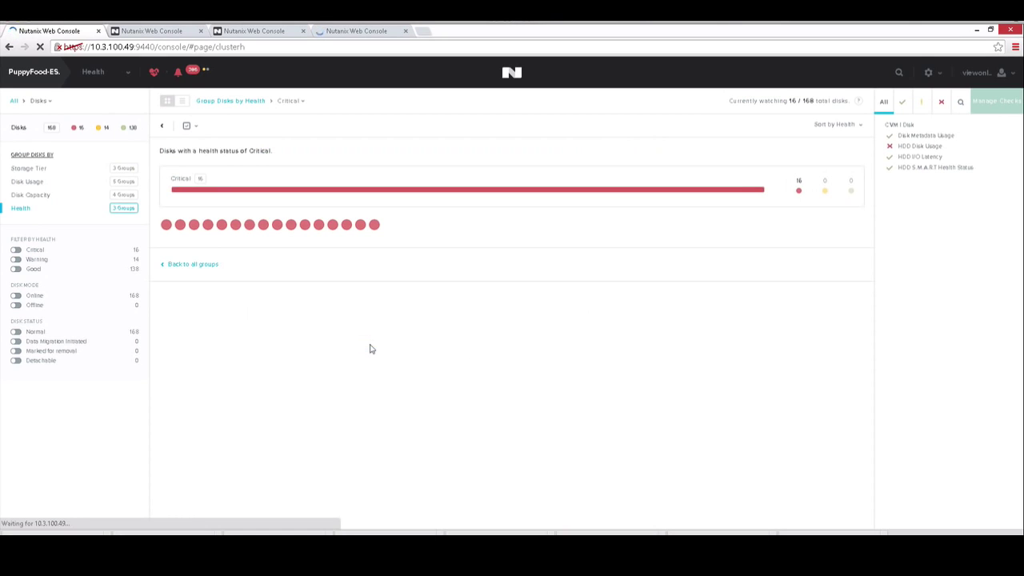
mouse_move(178, 226)
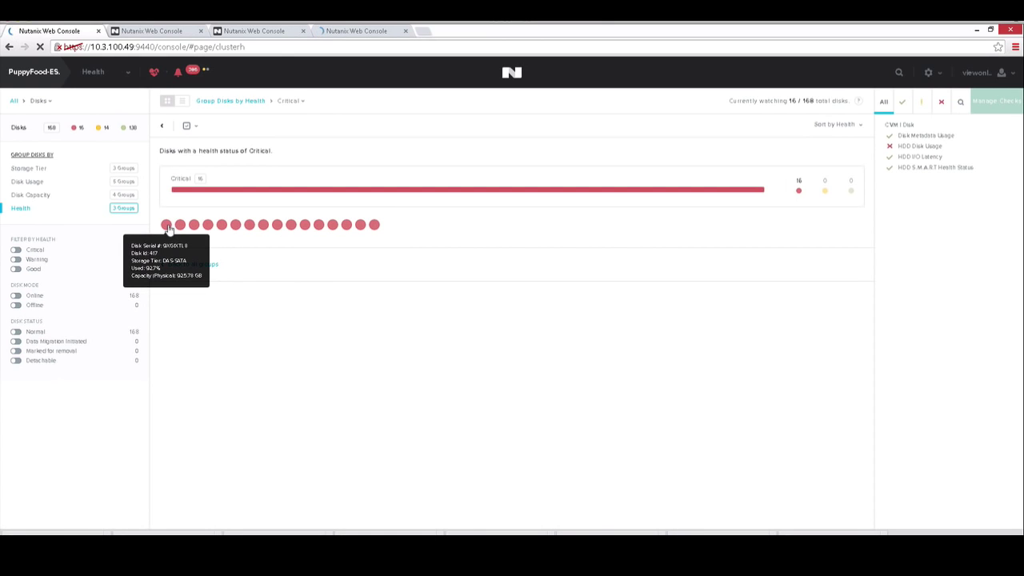
left_click_drag(169, 229, 223, 229)
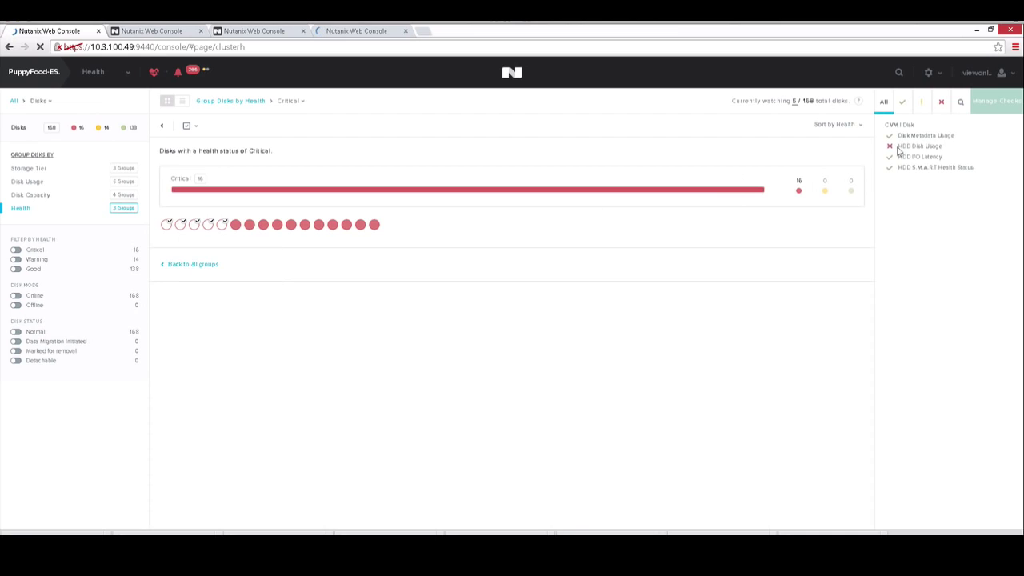
left_click(915, 149)
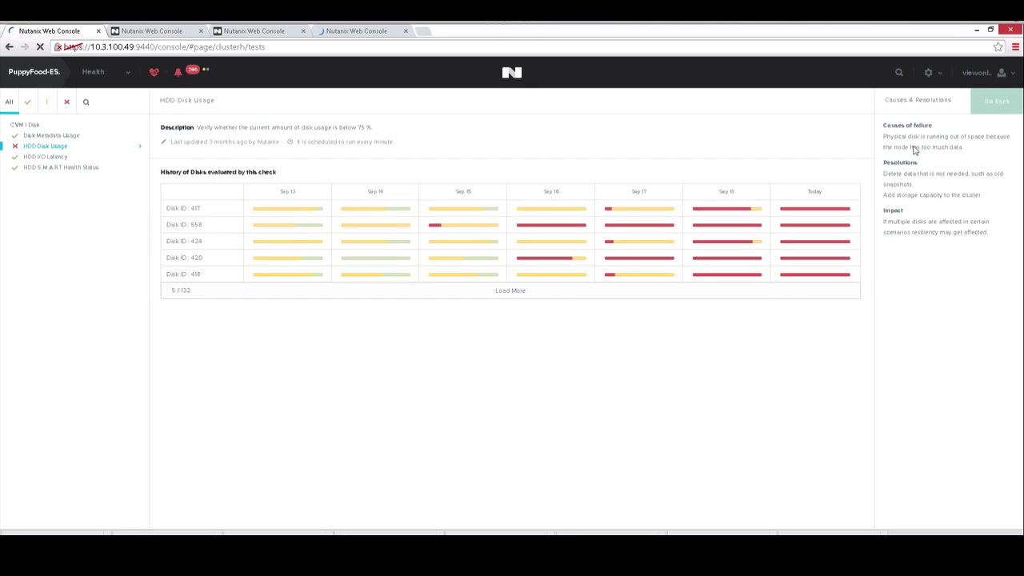
Show disk 558's HDD Disk Usage check history, trending near 100% against the 75% threshold.
mouse_move(834, 210)
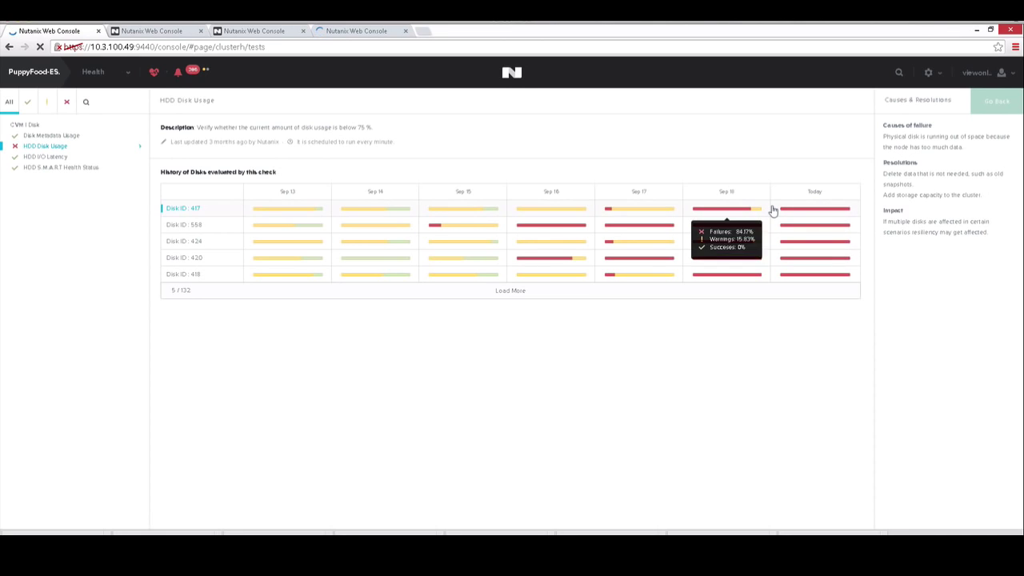
mouse_move(791, 209)
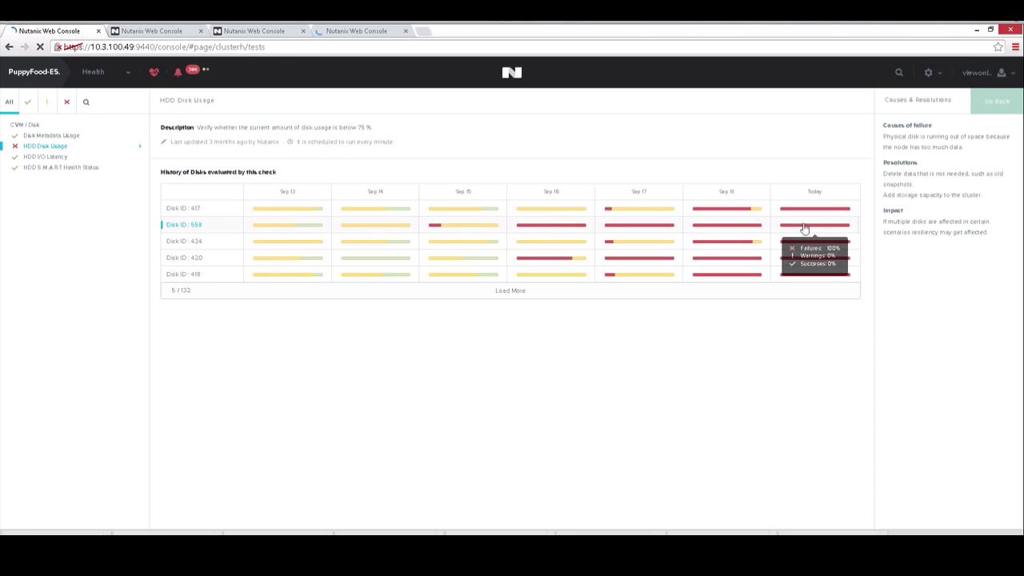
left_click(805, 231)
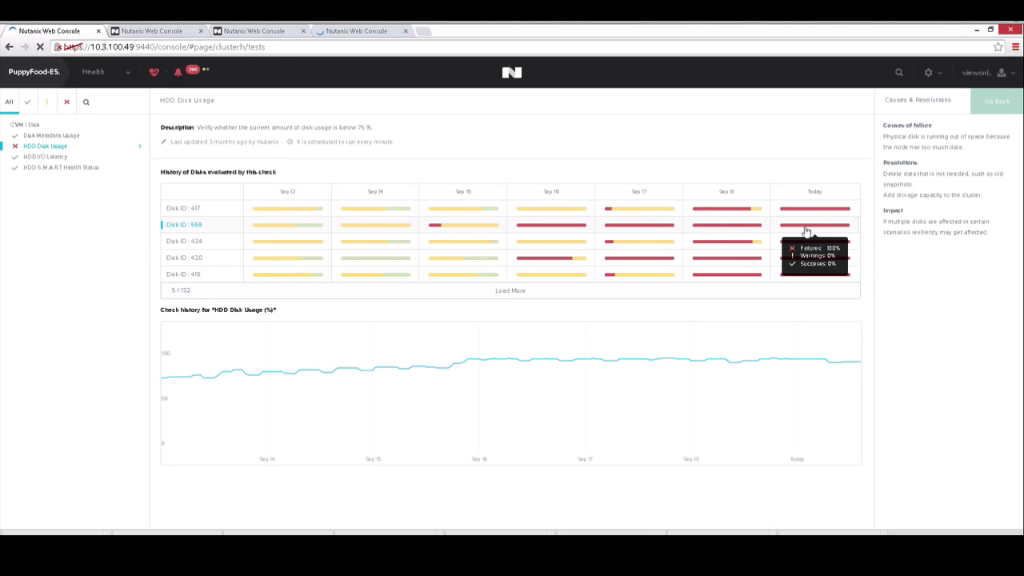
mouse_move(597, 364)
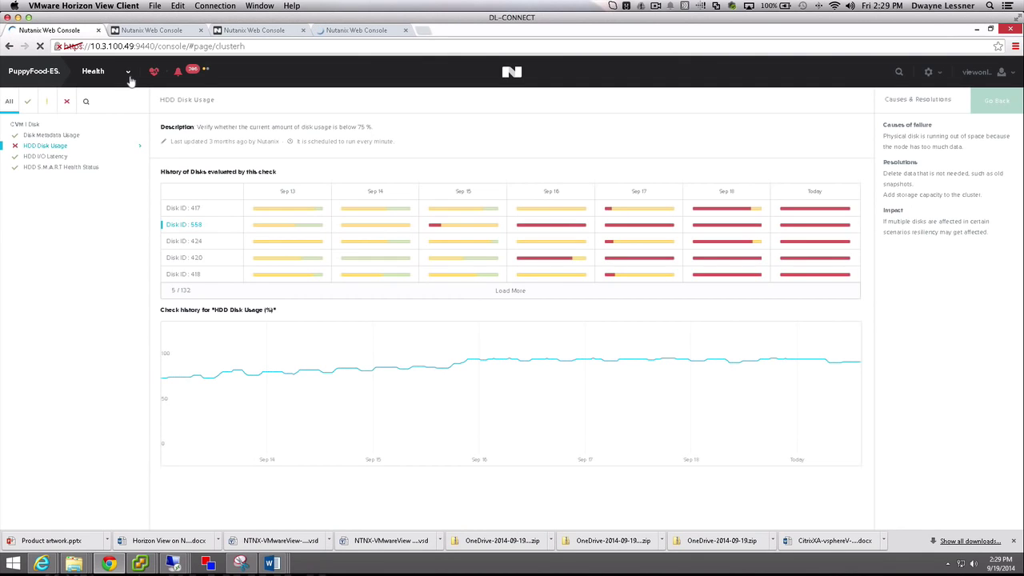
Open the Hardware page's diagram view showing 8 blocks and 28 hosts, and scroll it.
left_click(128, 75)
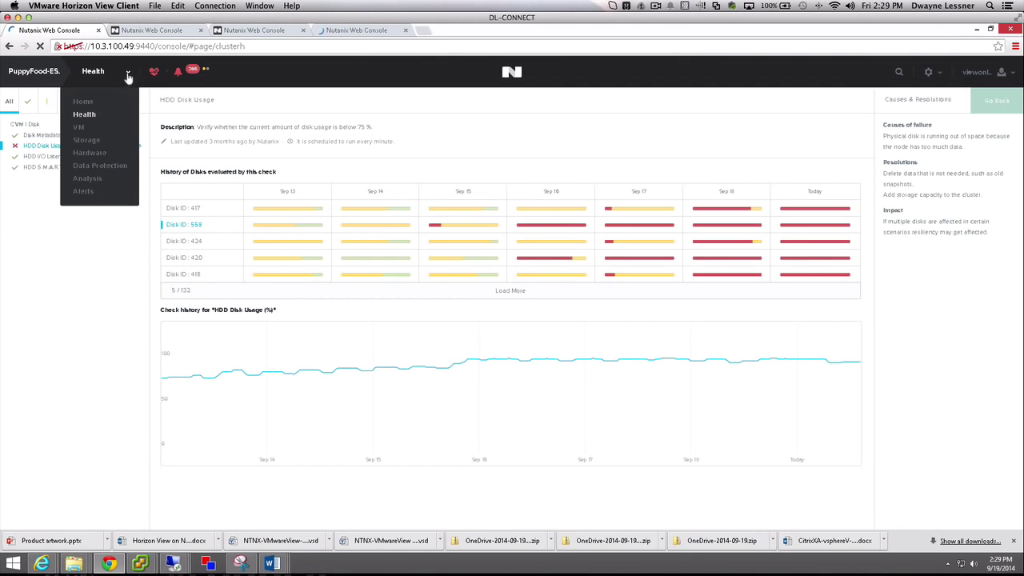
left_click(100, 154)
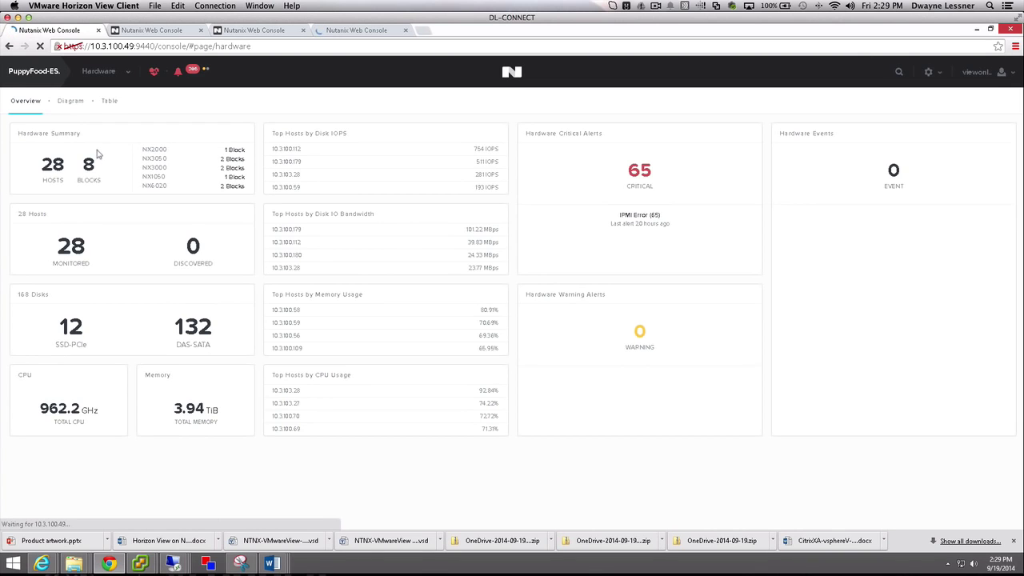
left_click(83, 103)
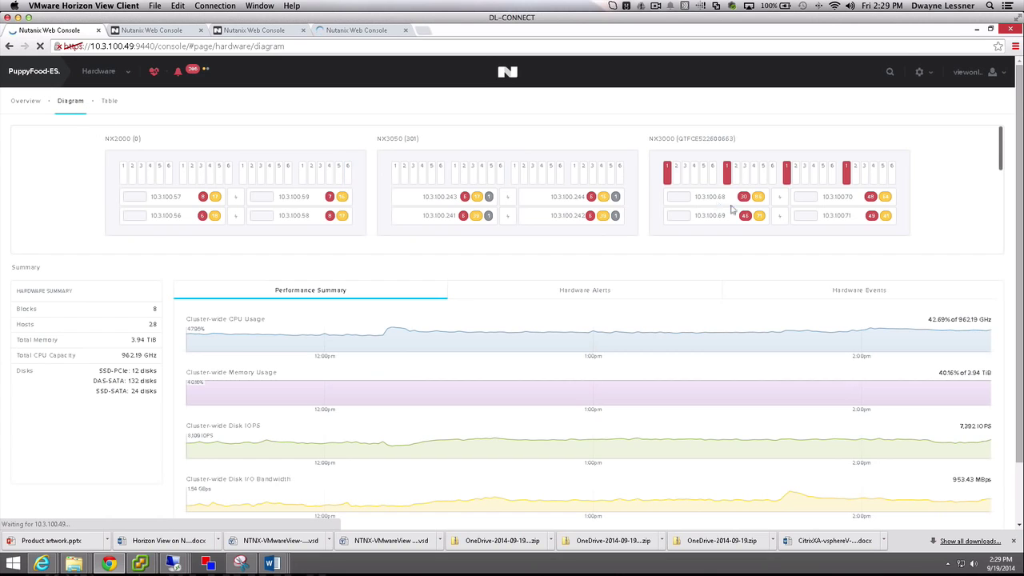
left_click(720, 197)
left_click_drag(1002, 160, 998, 135)
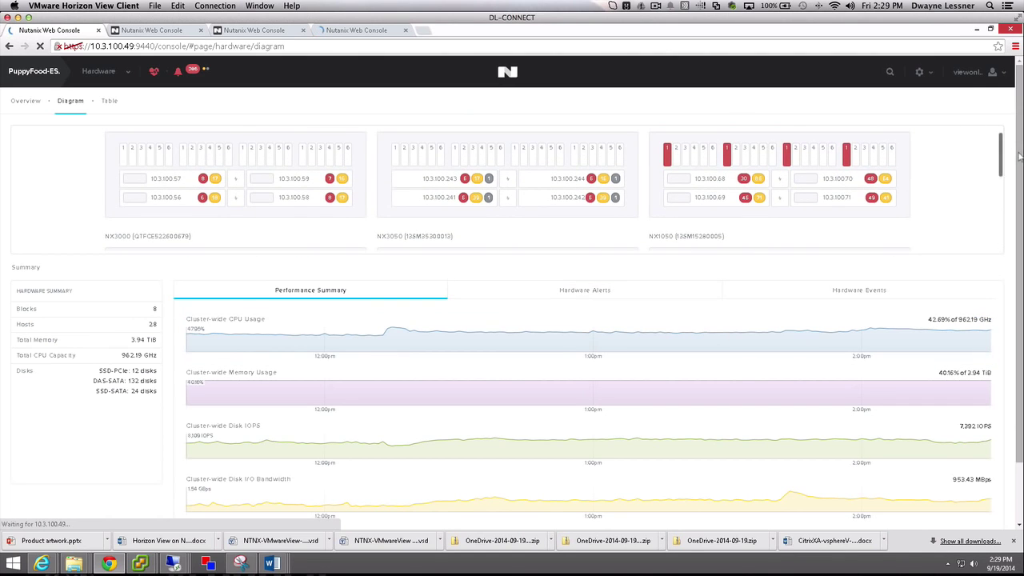
View host 10.3.100.243's details and performance charts, highlighting its name value.
left_click(435, 177)
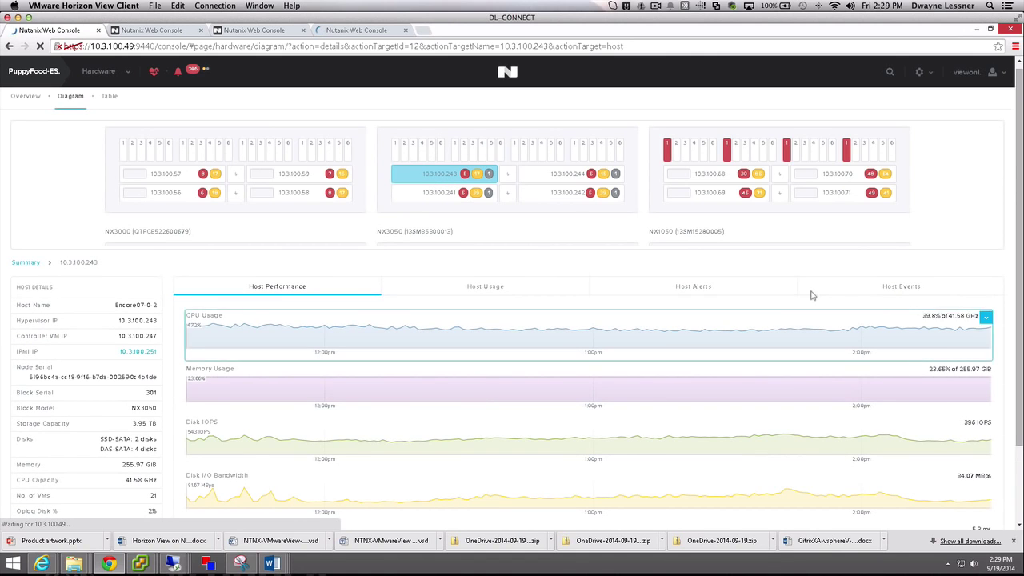
left_click_drag(1018, 189, 1018, 265)
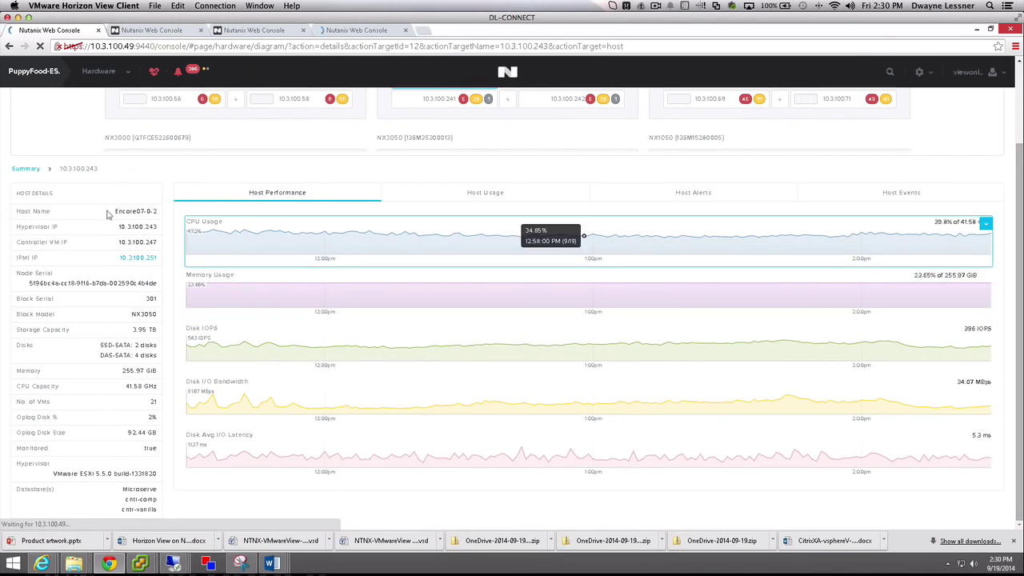
double_click(135, 212)
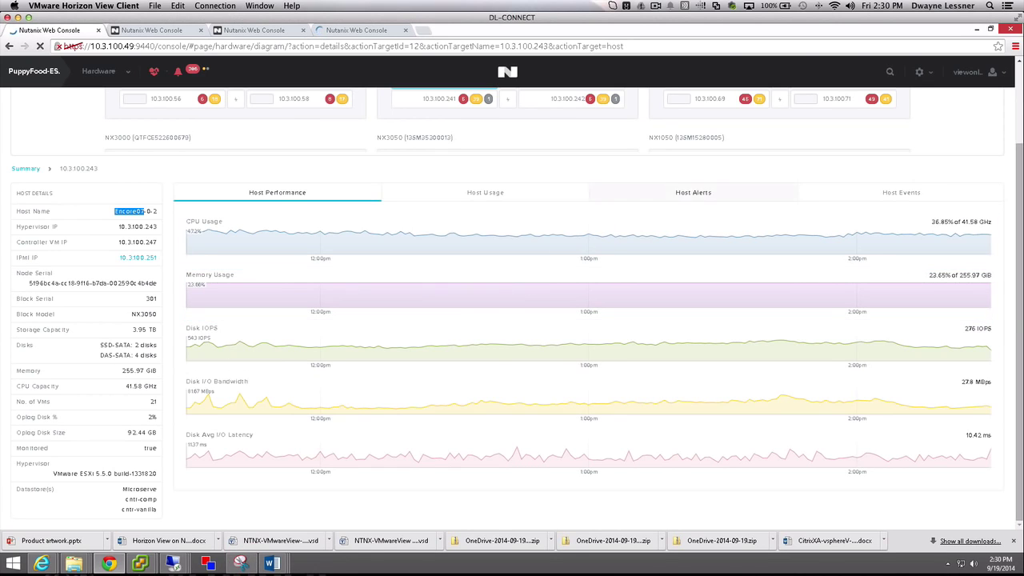
left_click_drag(1020, 172, 948, 96)
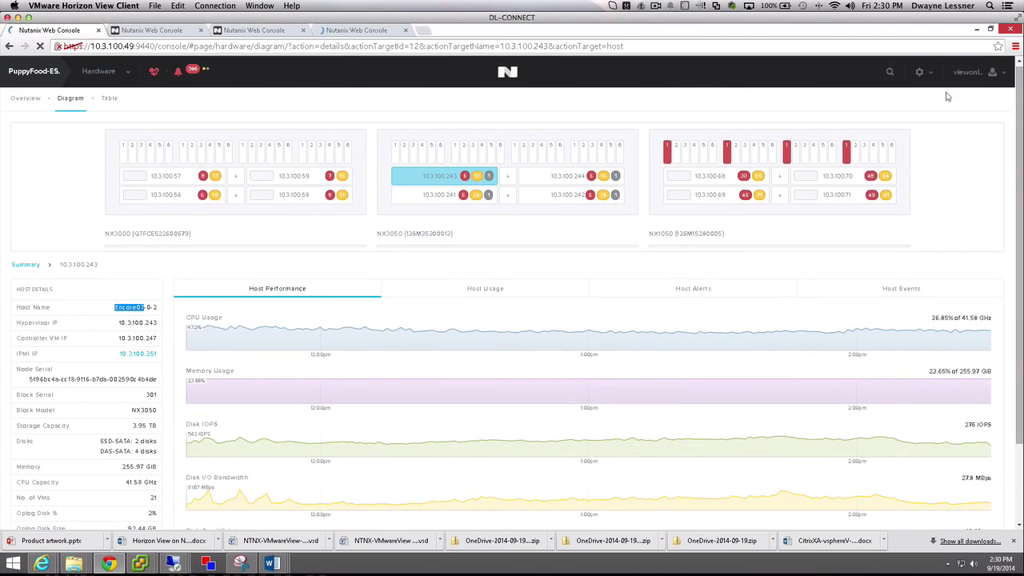
Send disk 590's Usage Summary chart from the NX3000 block to the Analysis page.
left_click(312, 152)
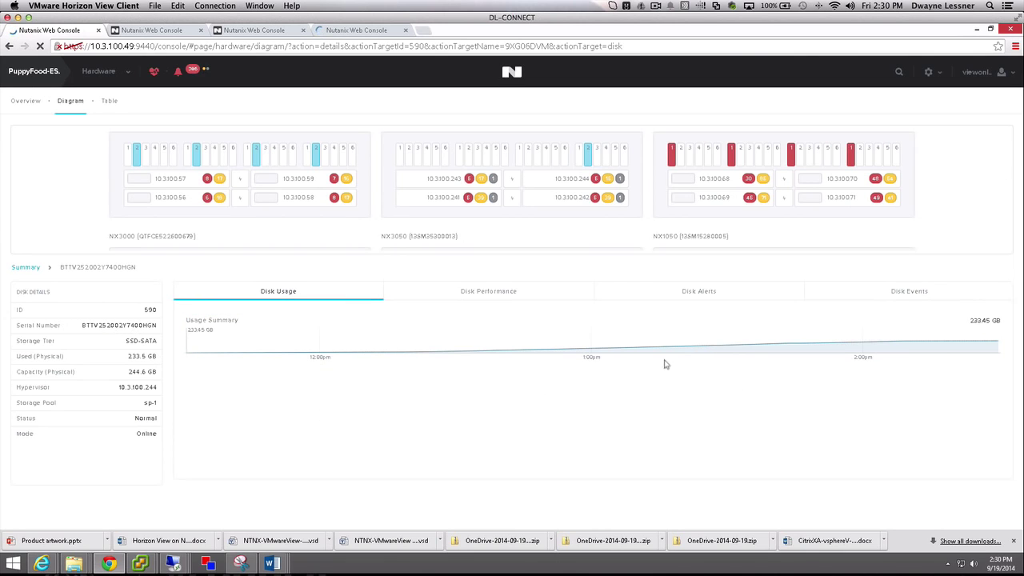
mouse_move(994, 321)
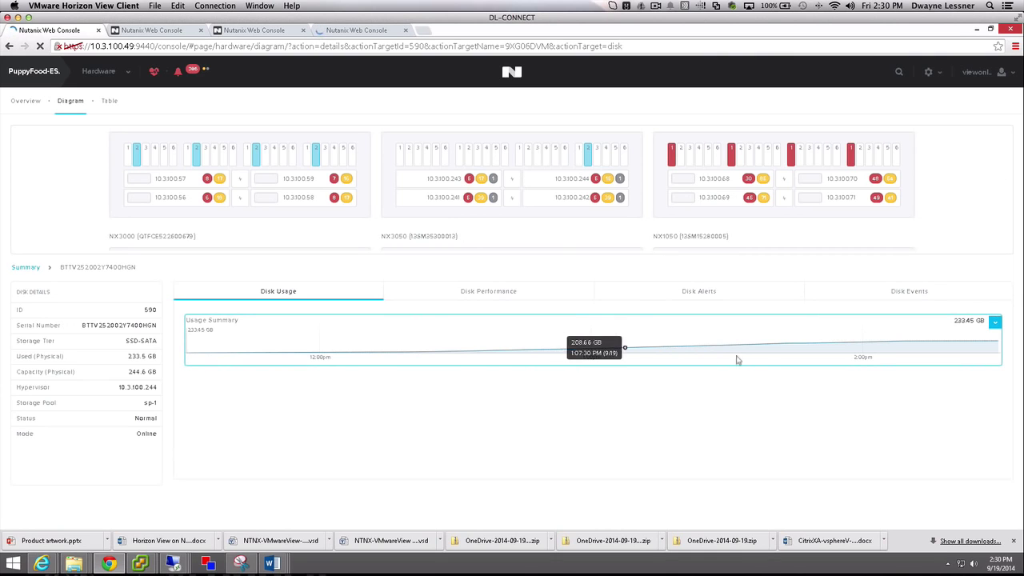
left_click(995, 323)
left_click(995, 323)
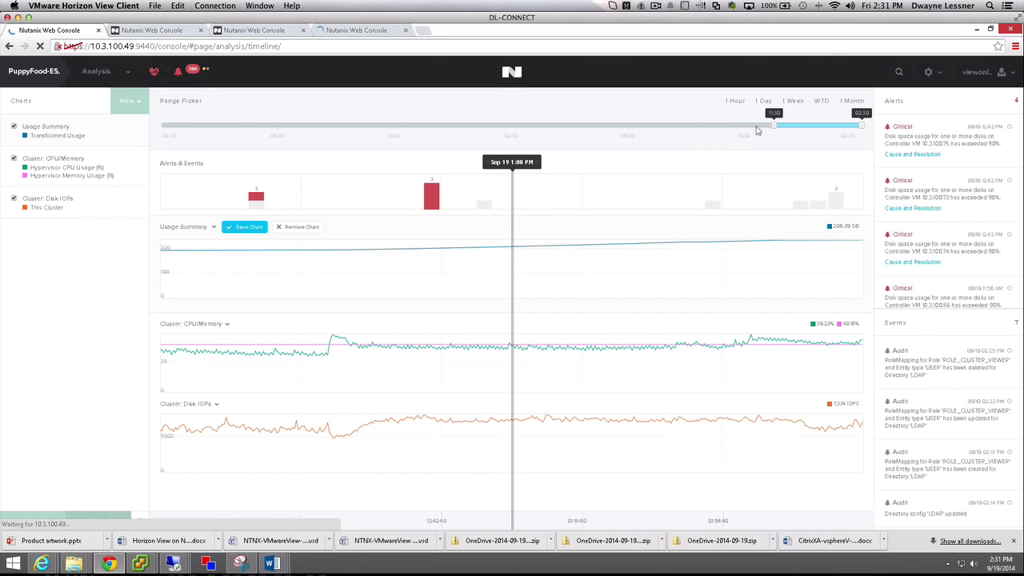
Widen the Analysis page's time range so all charts start at 02:05.
left_click_drag(774, 125, 744, 125)
left_click_drag(616, 127, 493, 124)
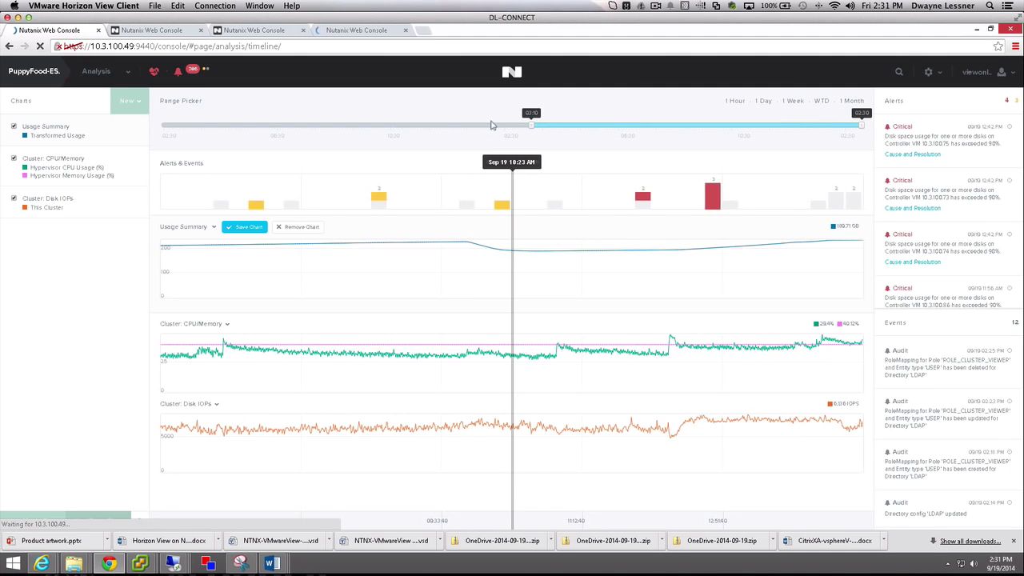
triple_click(540, 164)
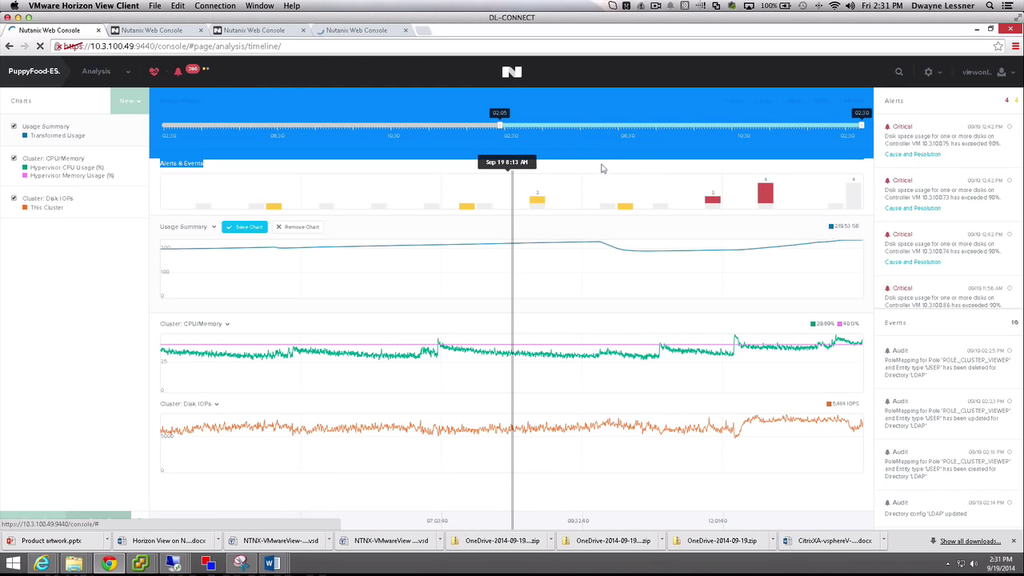
left_click(652, 177)
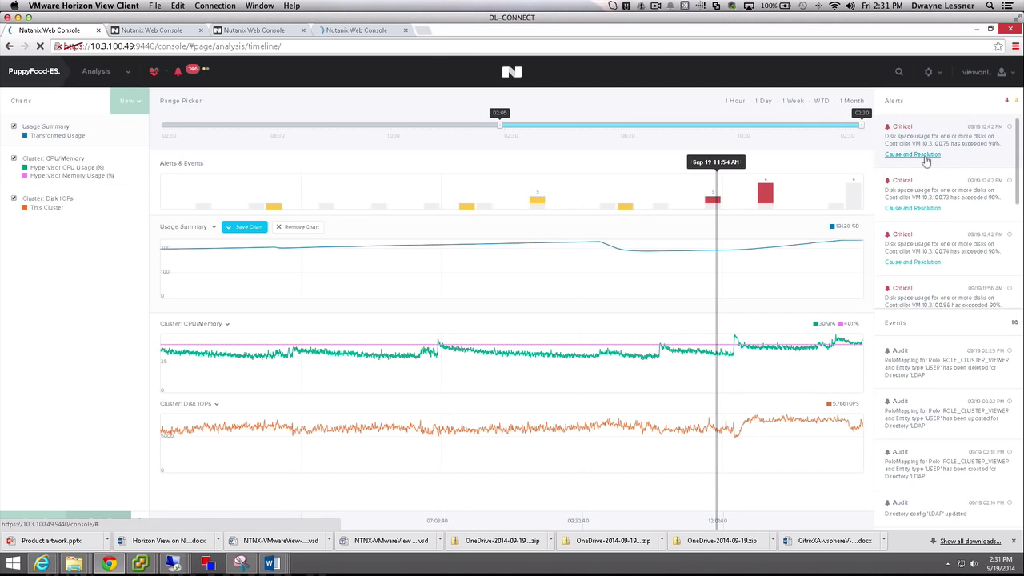
Start a new metric chart with entity type Cluster and cluster PuppyFood-ESX selected.
left_click(135, 108)
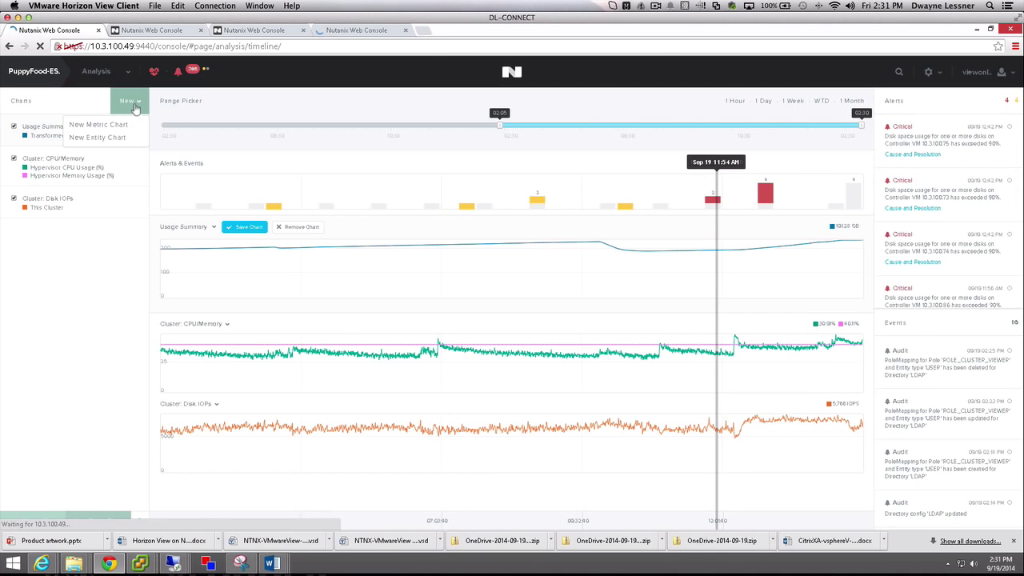
left_click(98, 126)
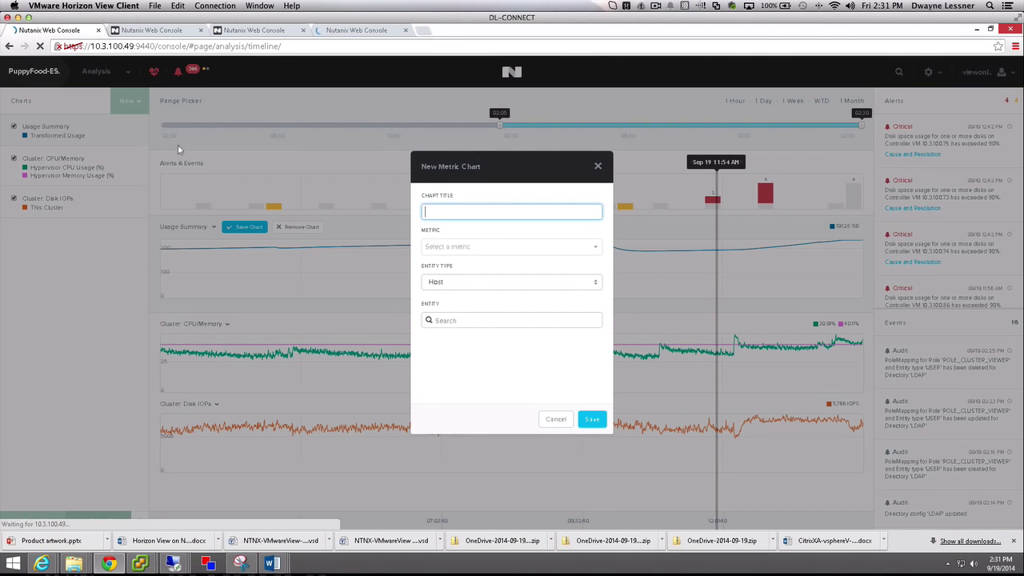
left_click(451, 283)
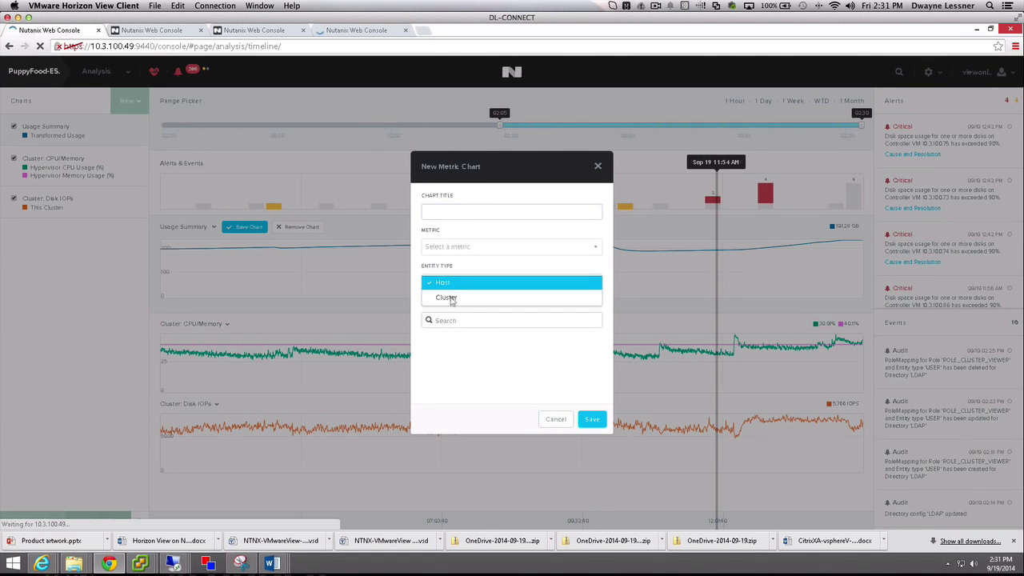
left_click(450, 299)
left_click(458, 320)
left_click(461, 356)
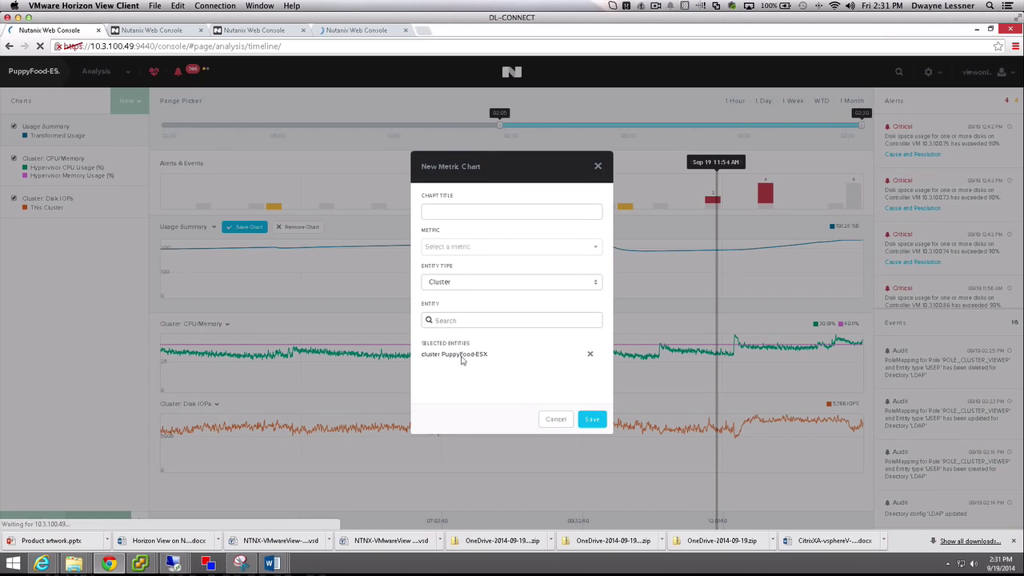
Chart Hypervisor IOPS titled 'IOPS', save it, then switch to the Hyper-V cluster's console.
left_click(452, 248)
left_click_drag(597, 274, 597, 292)
scroll(597, 292, "down", 3)
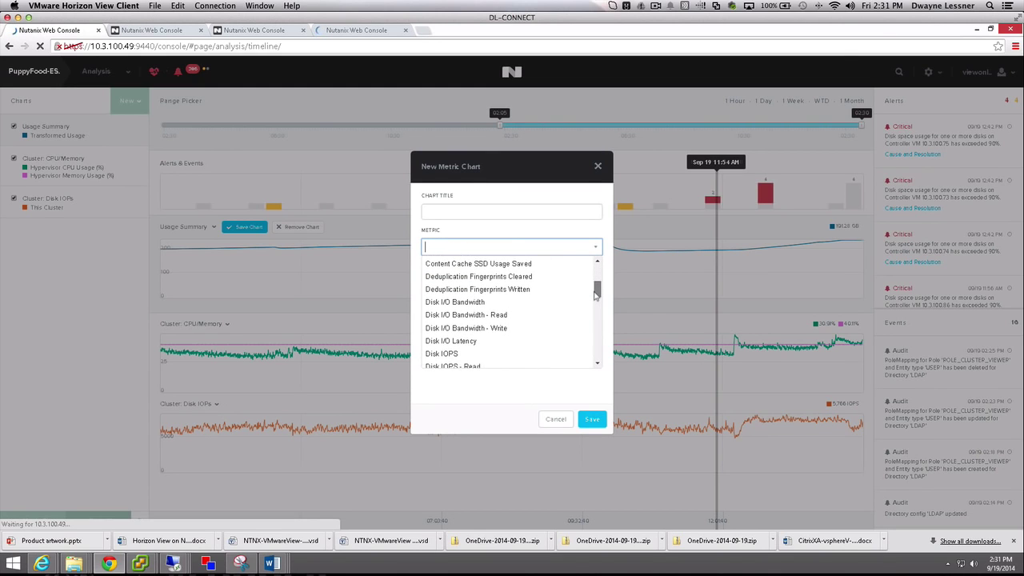
scroll(594, 306, "down", 3)
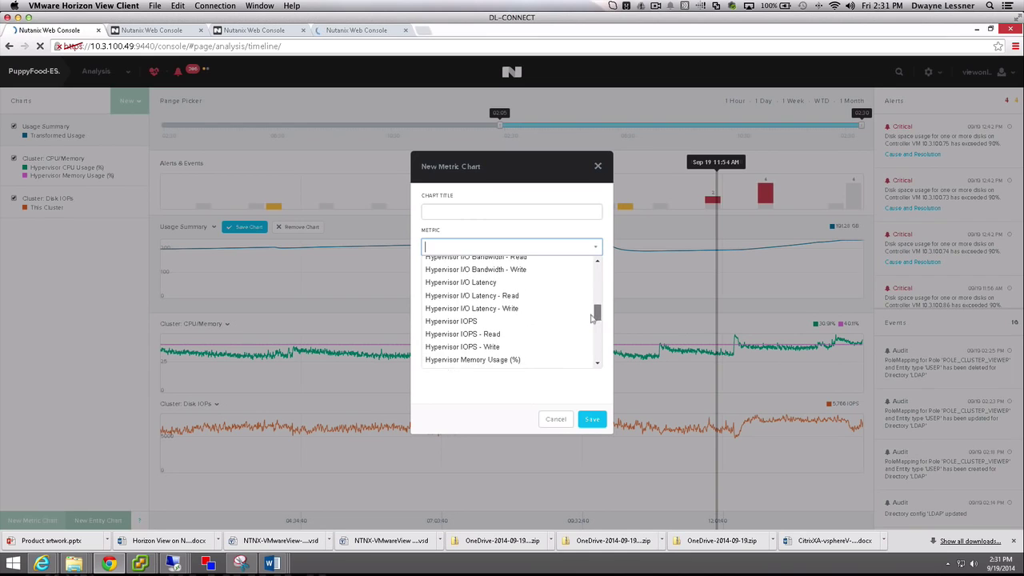
left_click(536, 323)
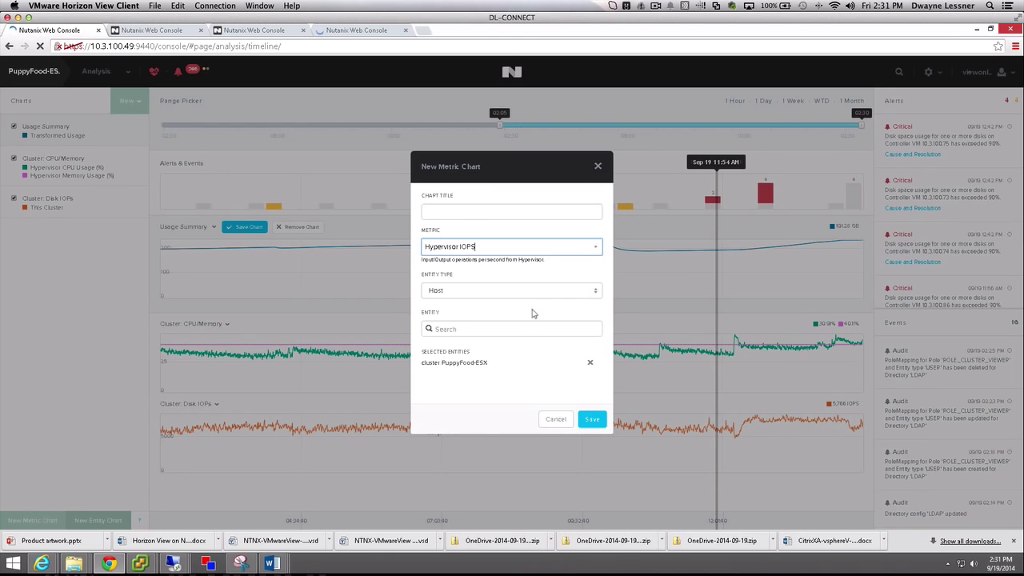
left_click(467, 212)
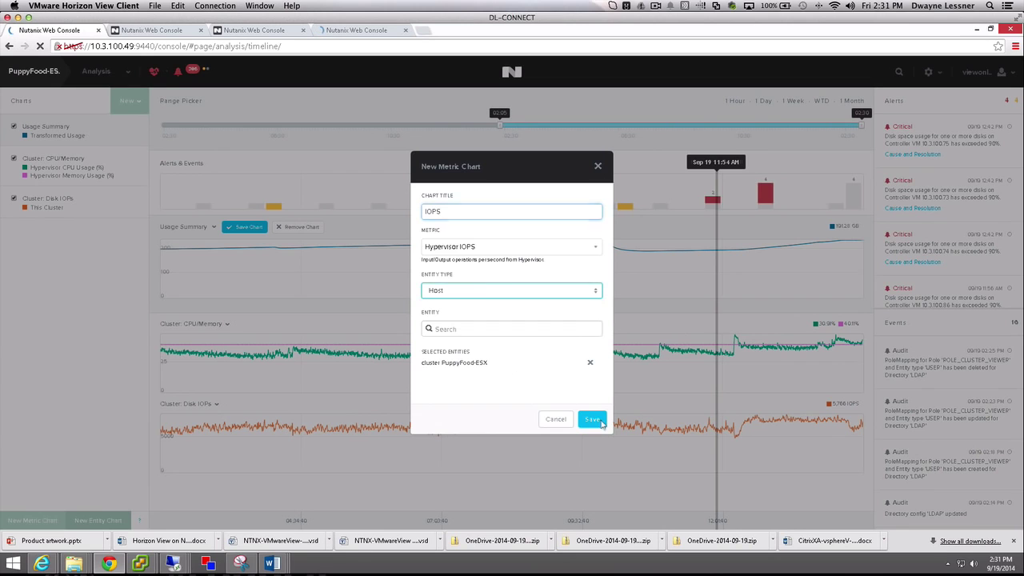
left_click(592, 419)
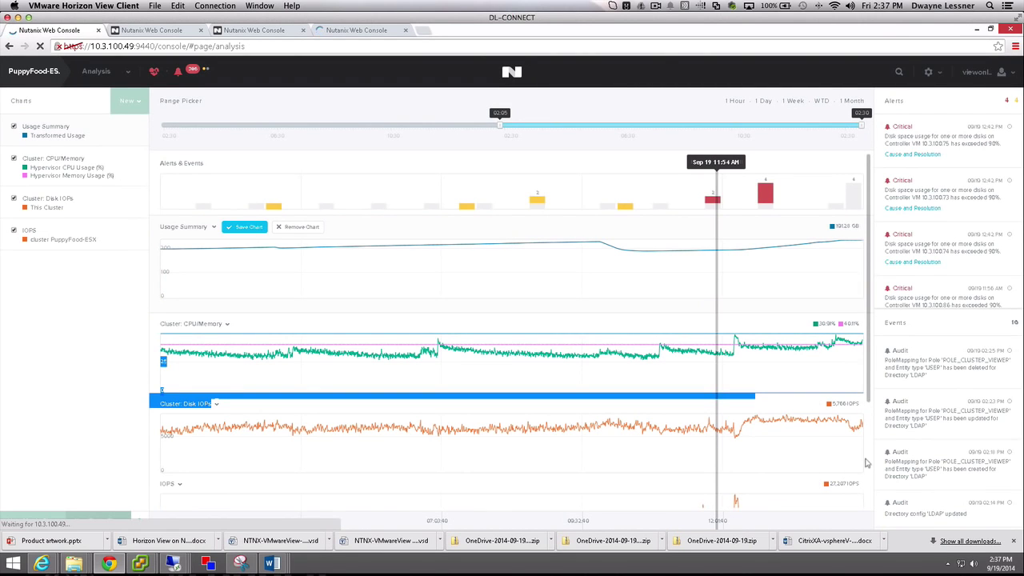
scroll(865, 467, "down", 3)
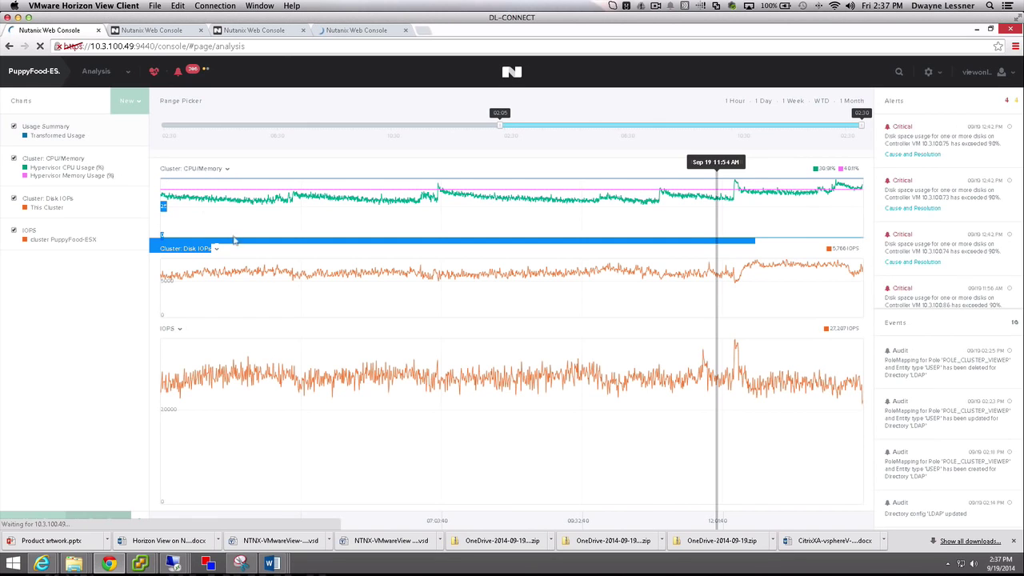
left_click(152, 32)
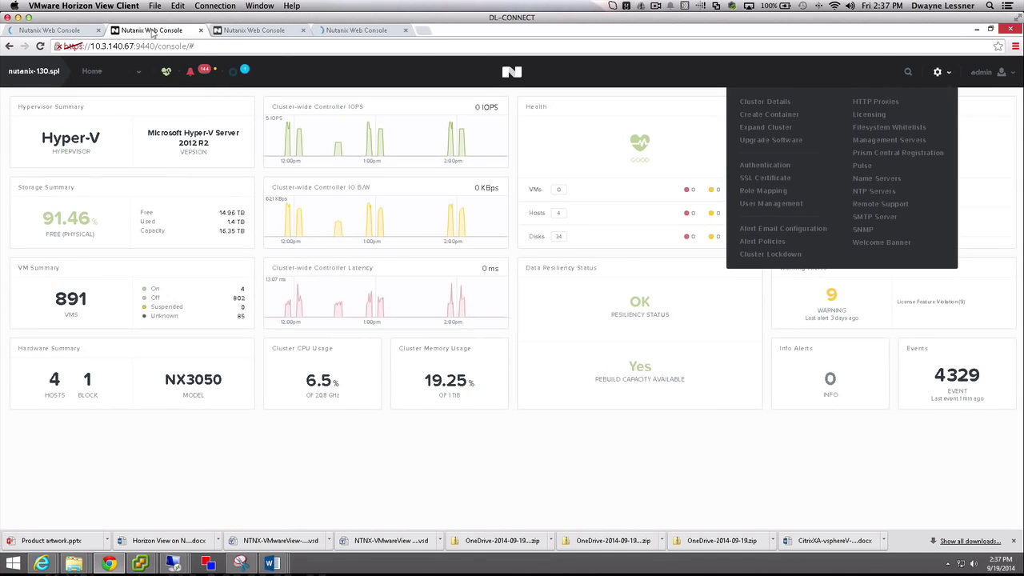
left_click(769, 128)
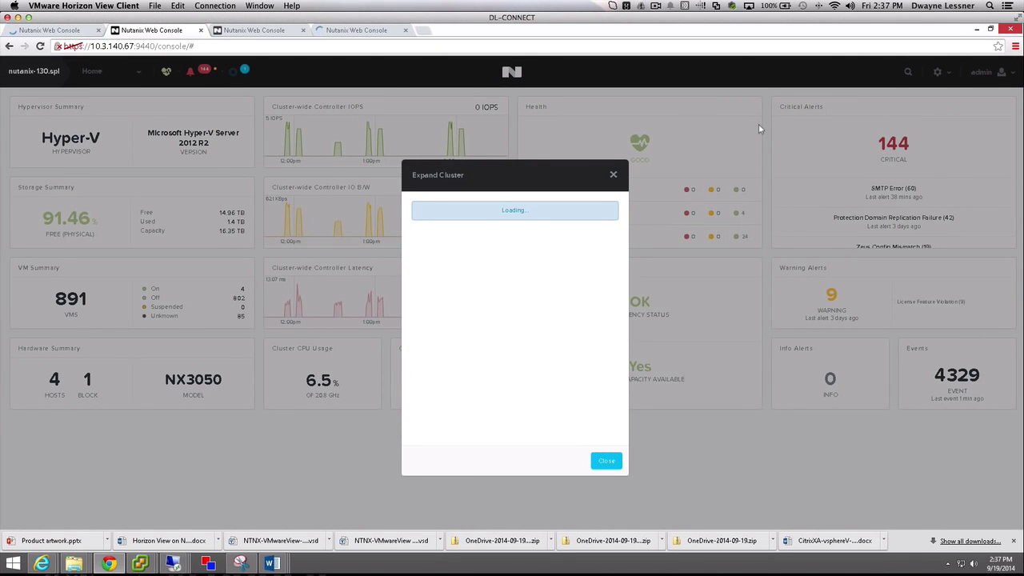
left_click(613, 176)
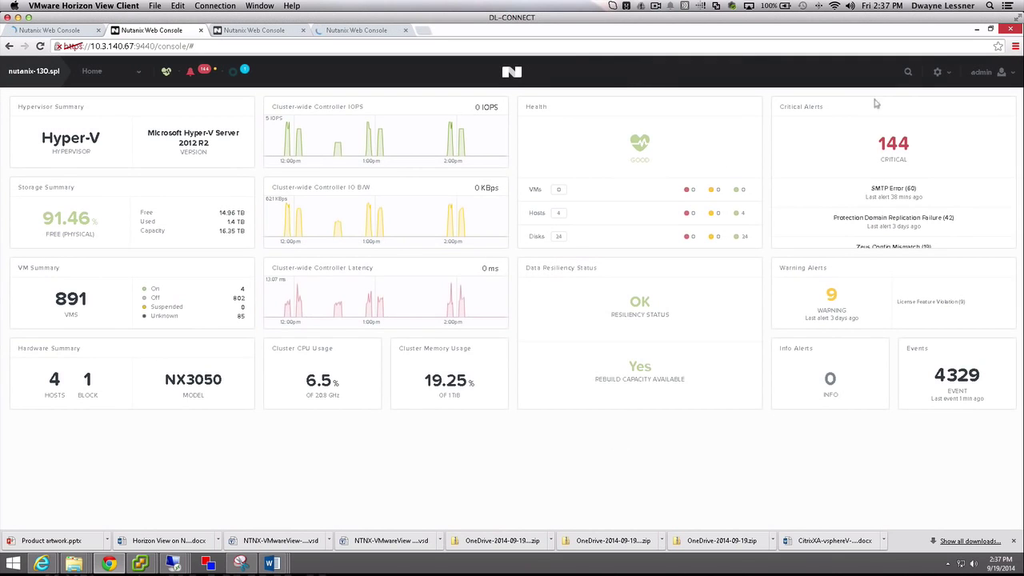
Start a new storage container with replication factor 2 and show its advanced settings.
left_click(945, 81)
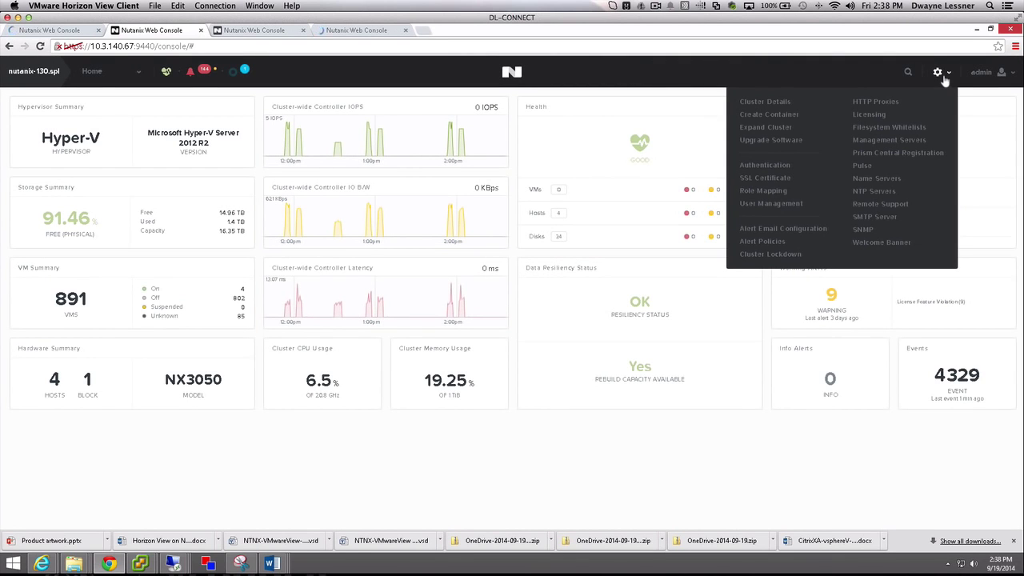
left_click(789, 118)
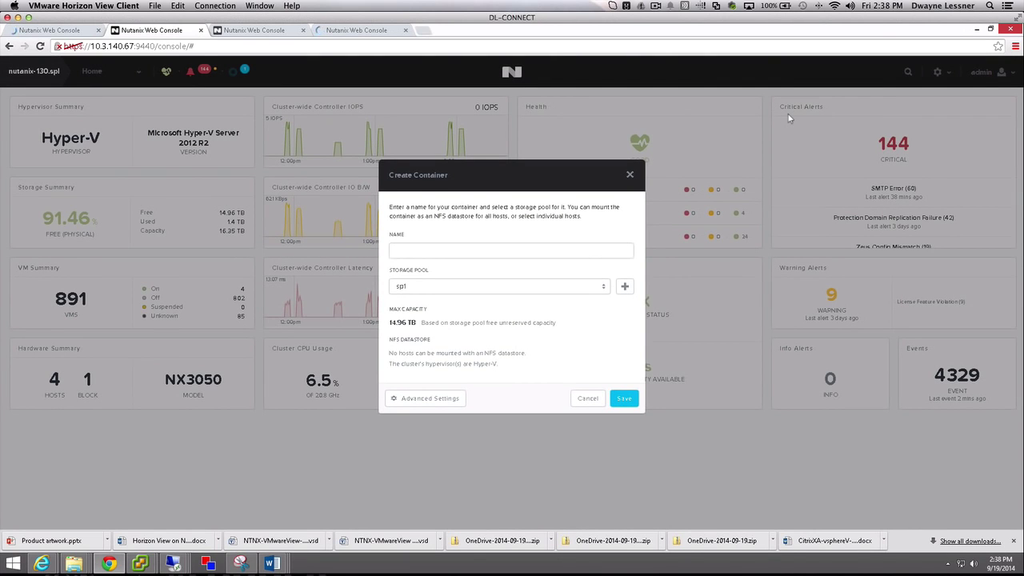
left_click(472, 248)
key("Tab")
left_click(445, 398)
scroll(446, 403, "down", 2)
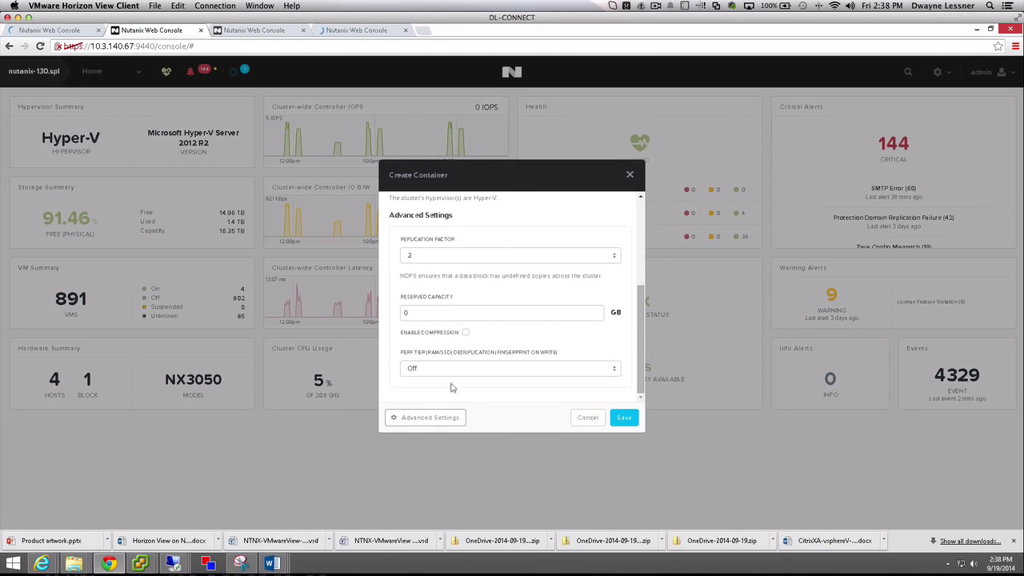
key("shift+Tab")
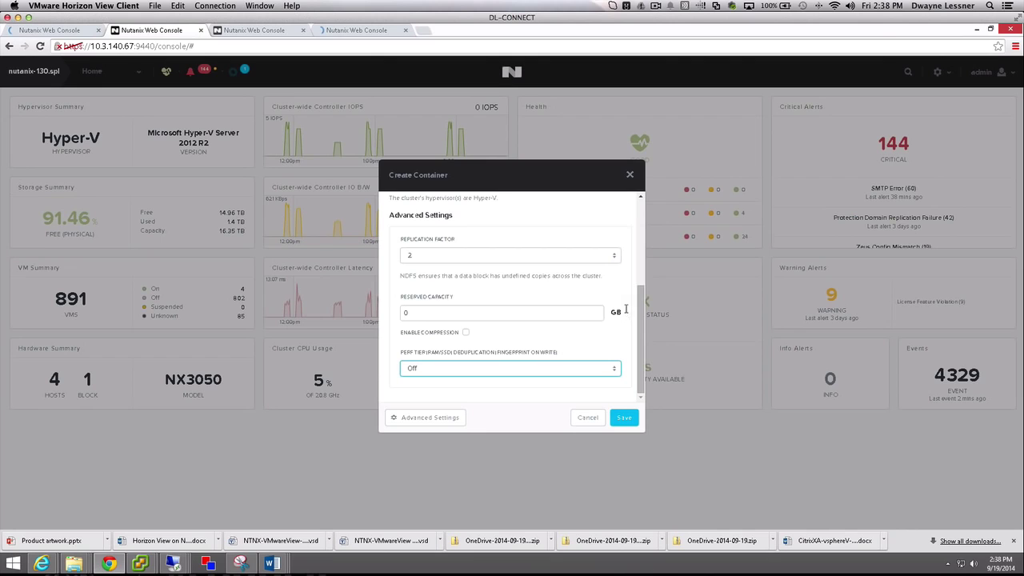
left_click(552, 256)
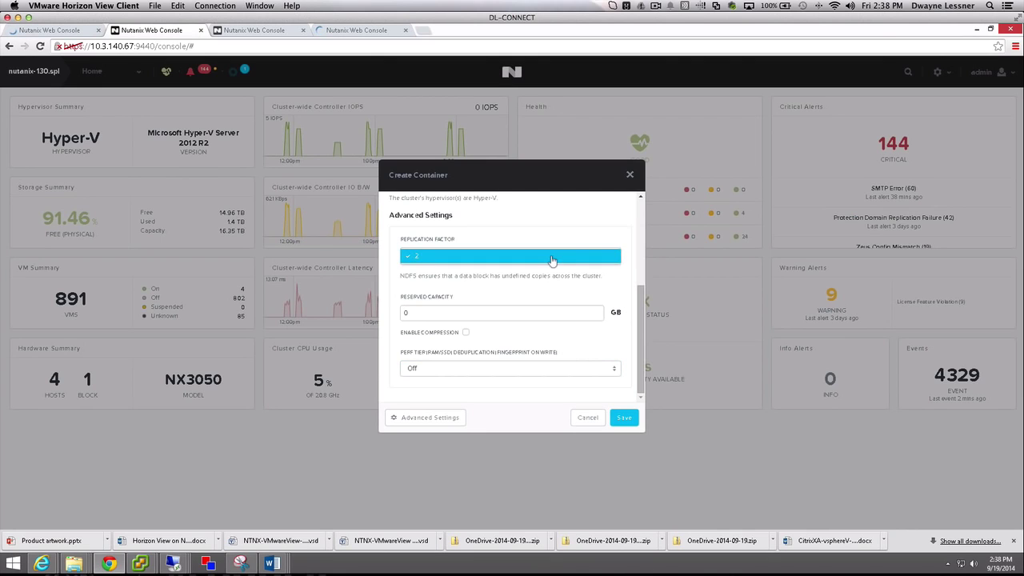
left_click(541, 267)
left_click(503, 312)
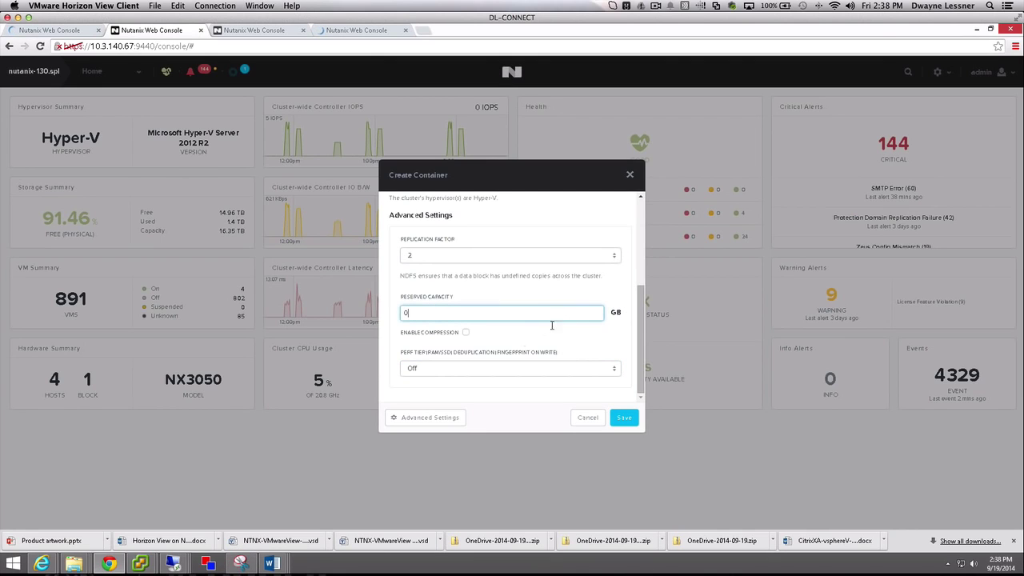
Enable compression, Perf Tier dedup On, Capacity Tier On (Post-Process), then cancel the container.
left_click(466, 332)
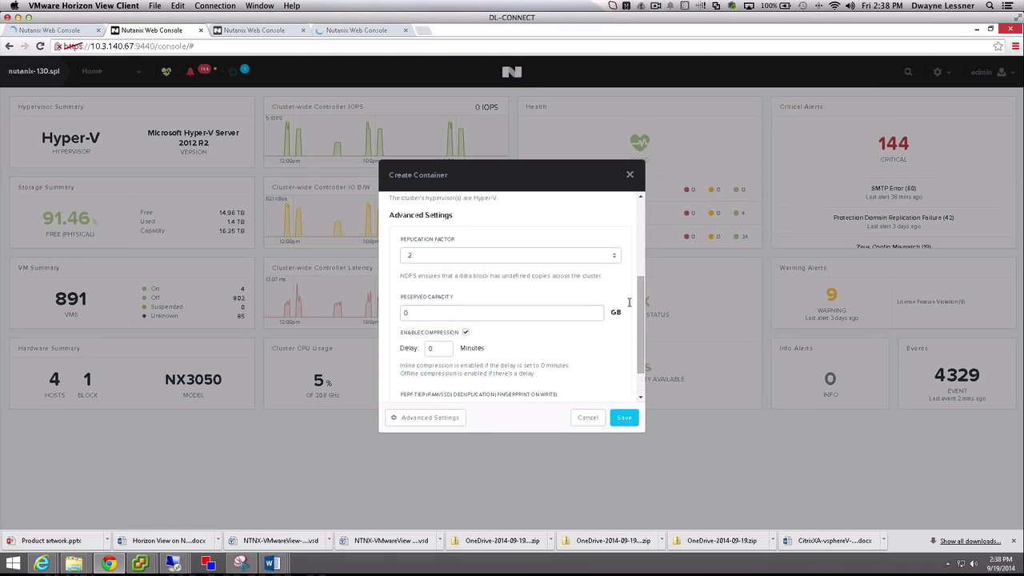
left_click_drag(643, 287, 647, 372)
left_click(493, 375)
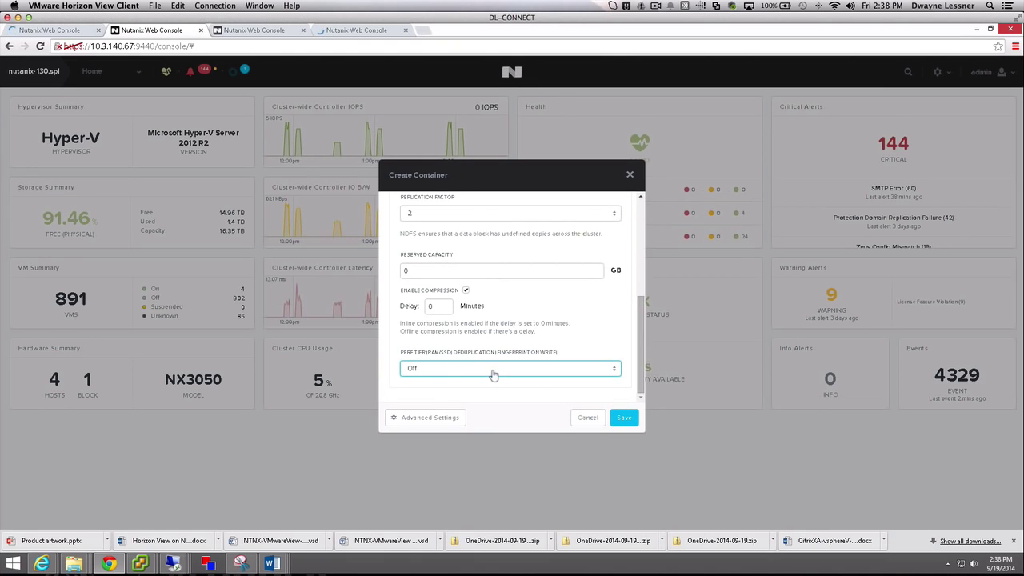
left_click(493, 373)
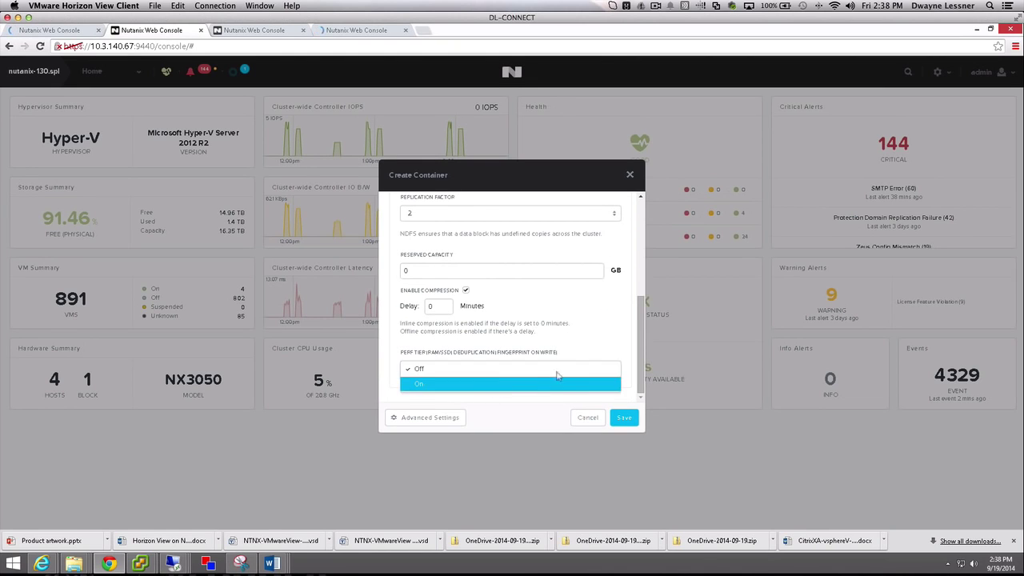
left_click(493, 384)
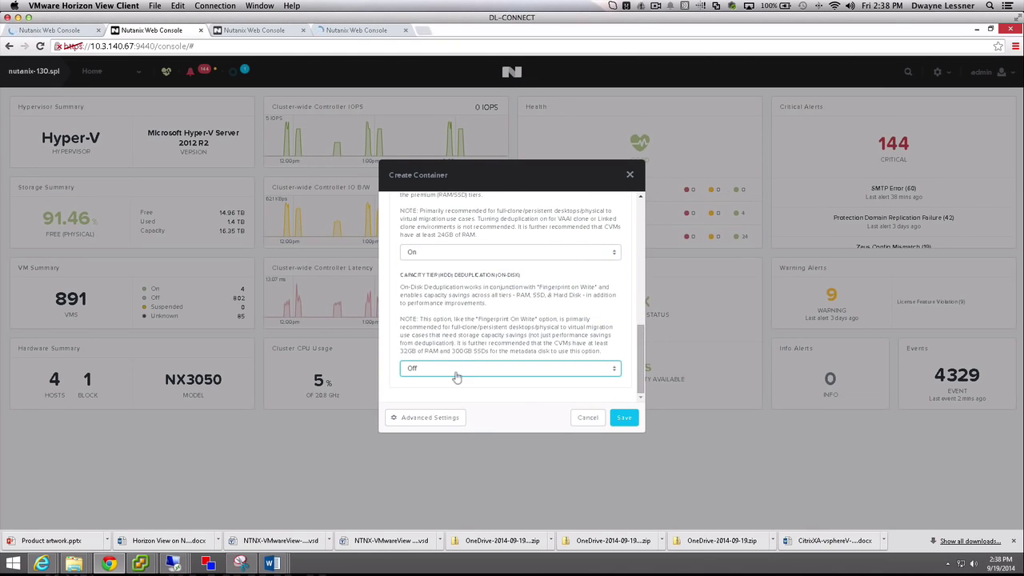
left_click(456, 376)
left_click(457, 385)
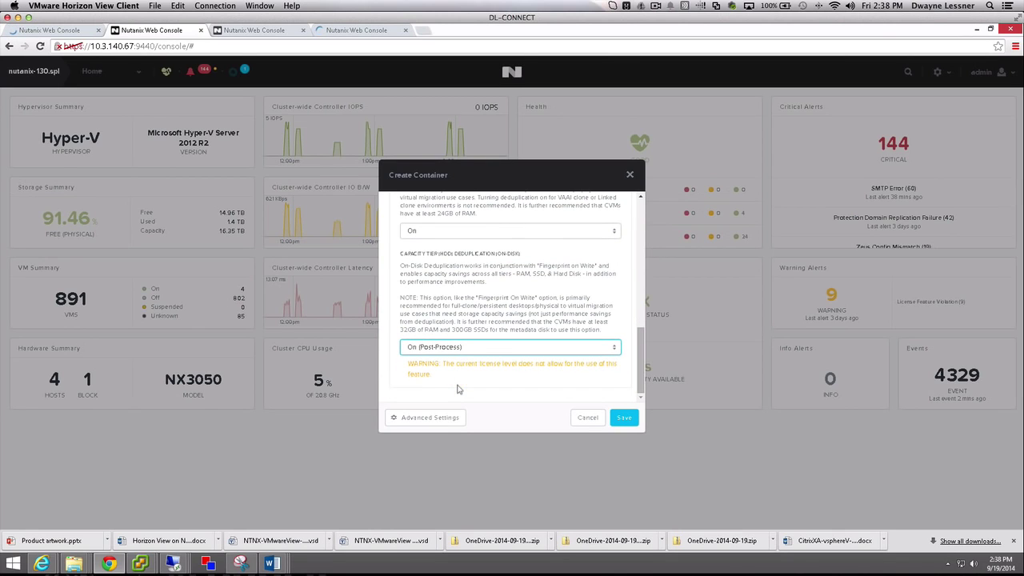
left_click(589, 419)
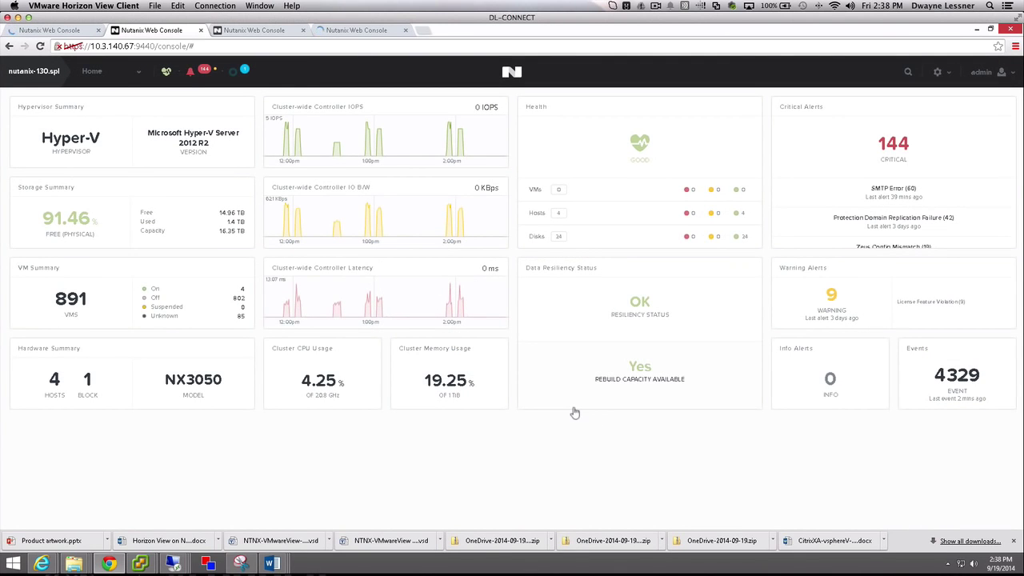
Review the Upgrade Software check showing version 4.0.1, close it, and reopen the settings list.
left_click(946, 75)
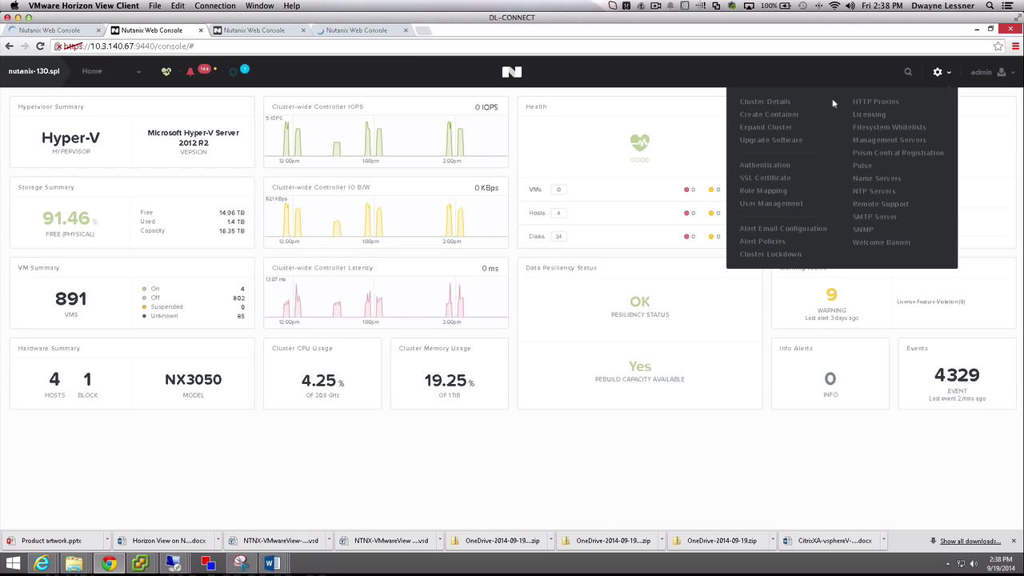
left_click(772, 140)
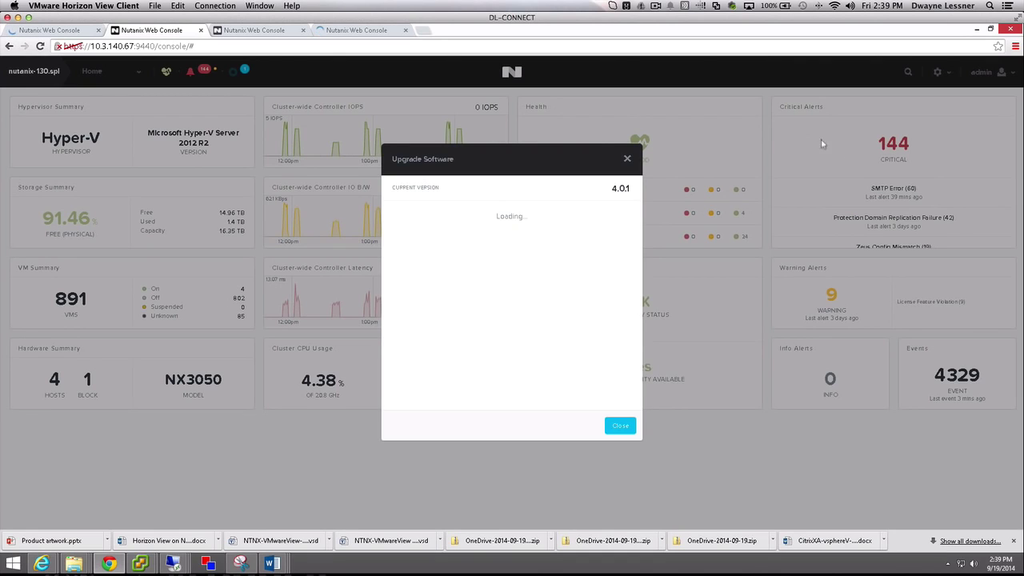
left_click(621, 426)
left_click(943, 73)
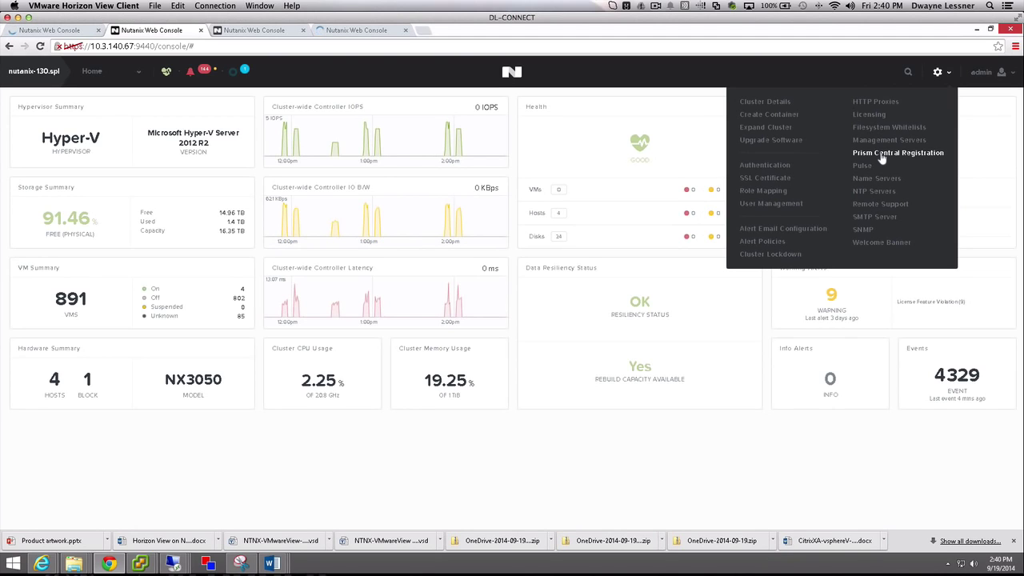
In the Prism Central tab, view the overview, then open the Infrastructure cluster's dashboard.
left_click(357, 32)
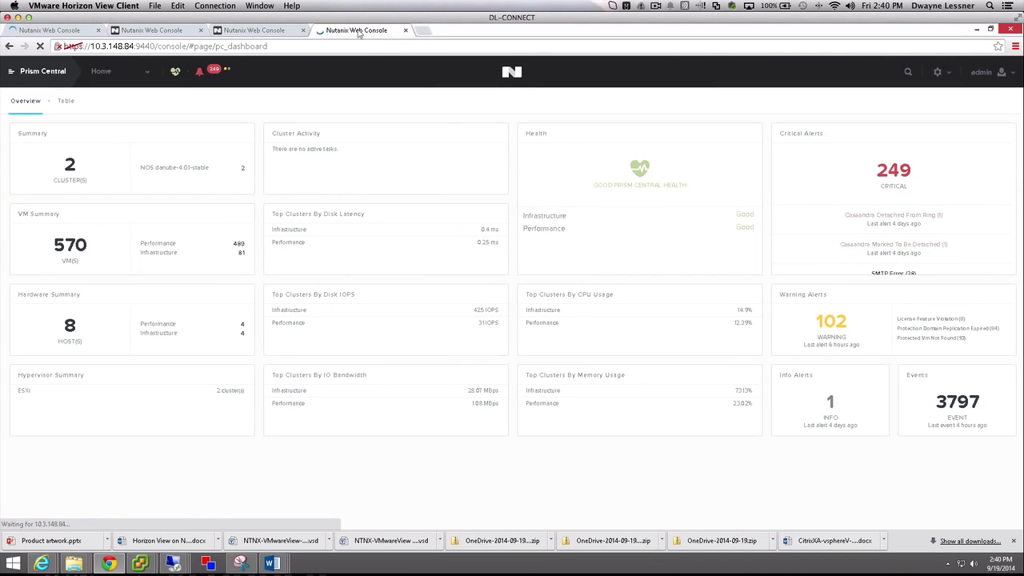
left_click(12, 72)
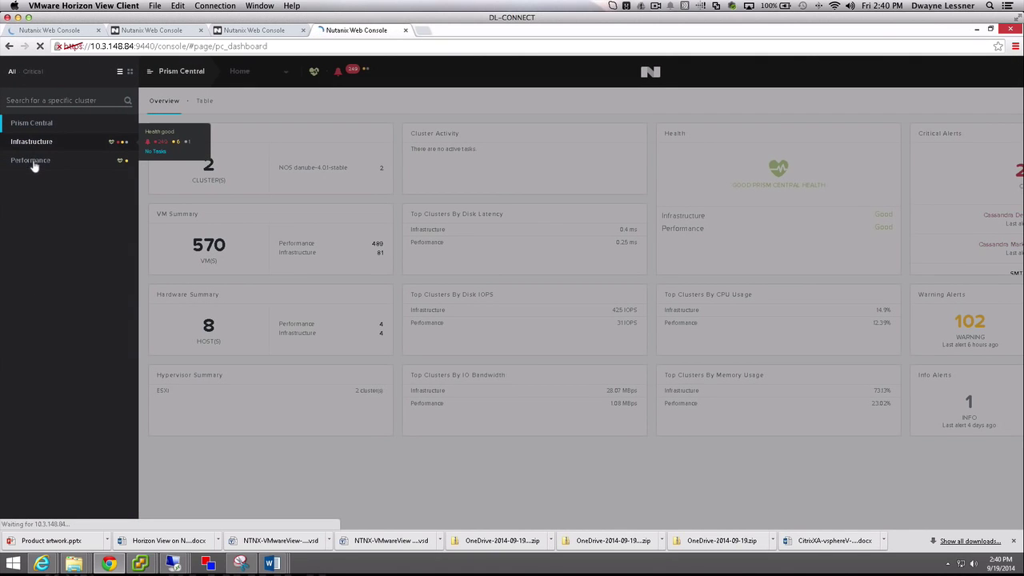
left_click(56, 125)
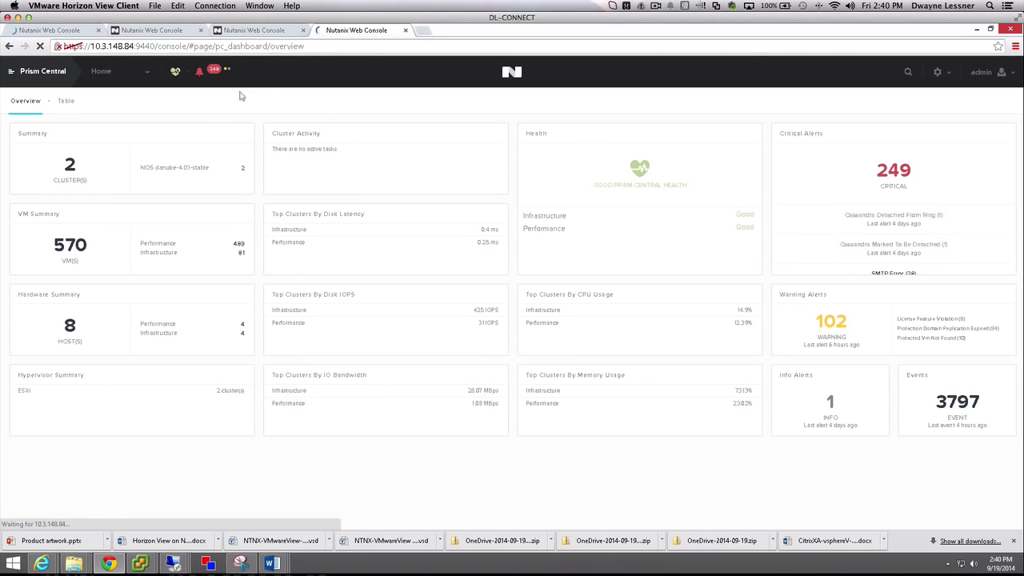
left_click(11, 71)
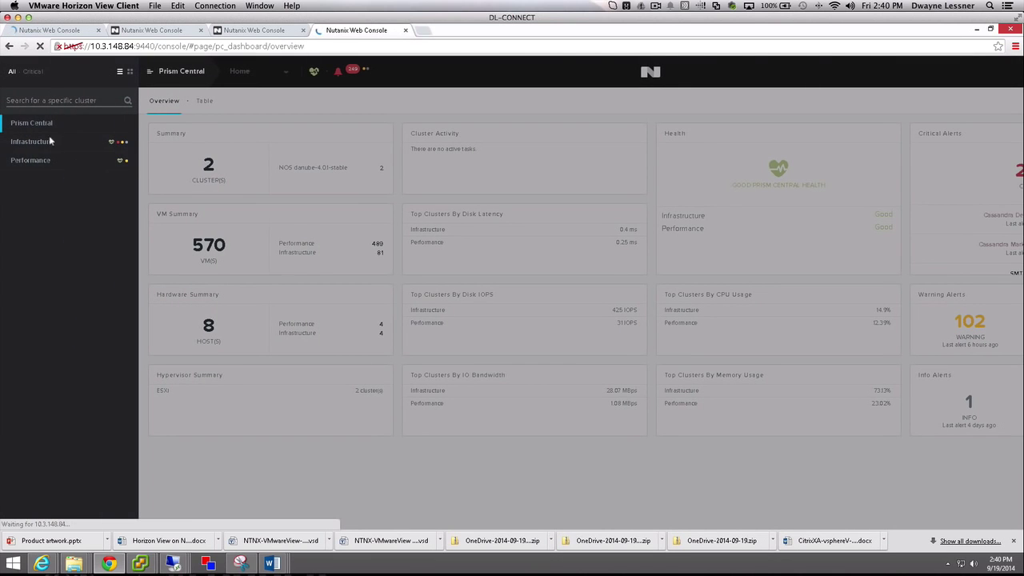
left_click(29, 143)
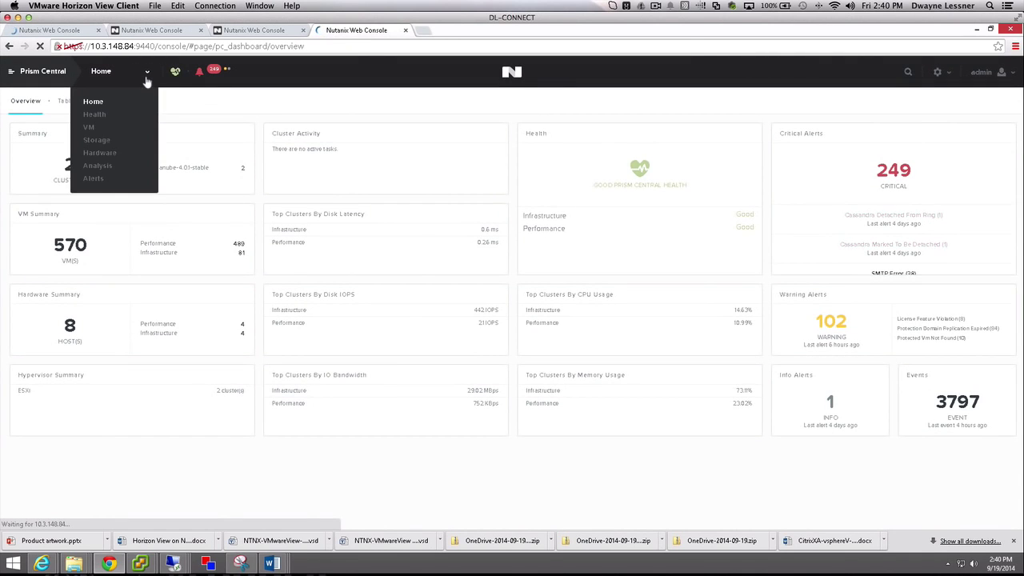
Show connect-42's details in the VM list and sort all VMs by memory usage, highest first.
left_click(91, 127)
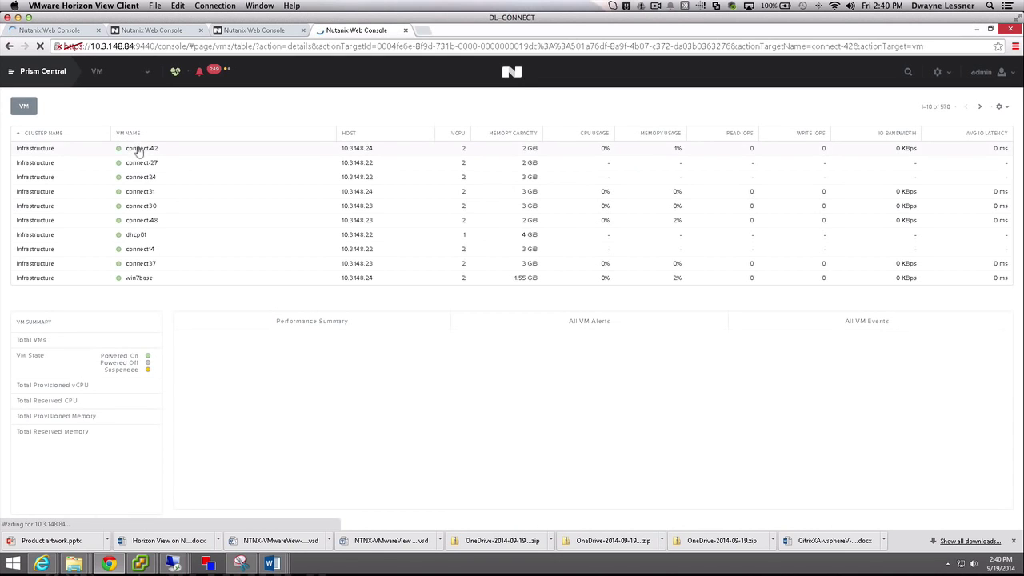
left_click(140, 151)
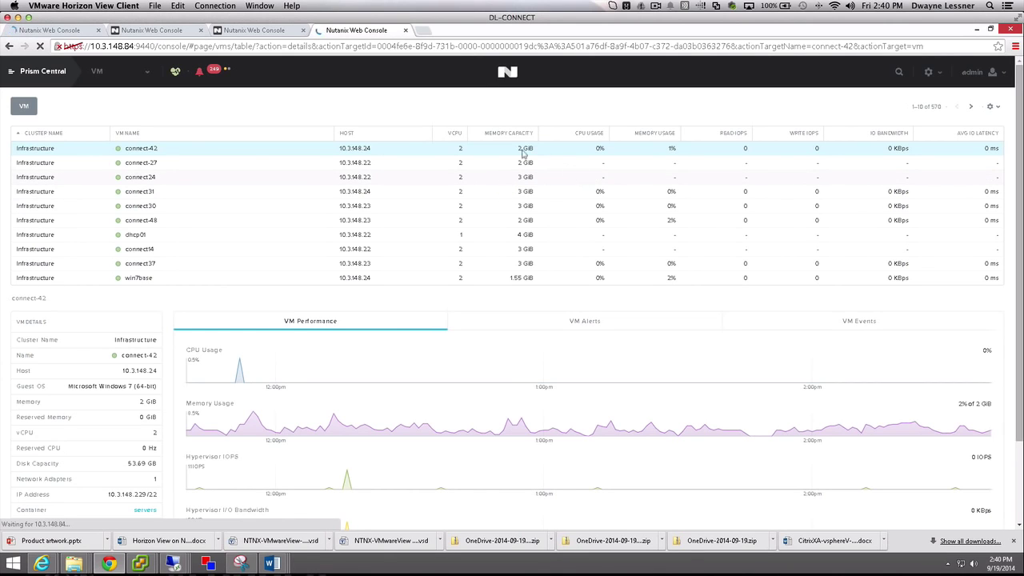
left_click(640, 136)
left_click(641, 136)
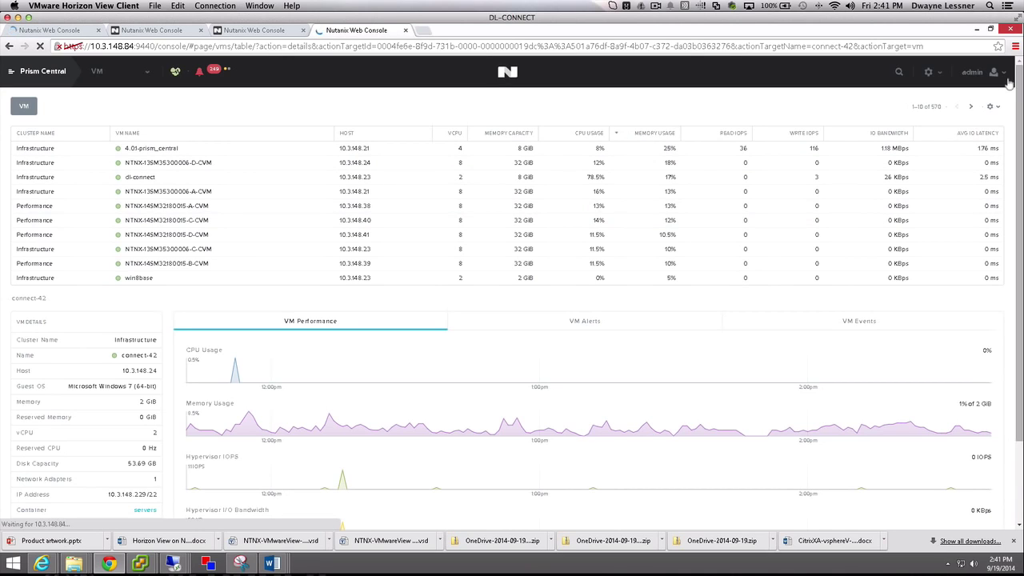
left_click_drag(1020, 92, 992, 240)
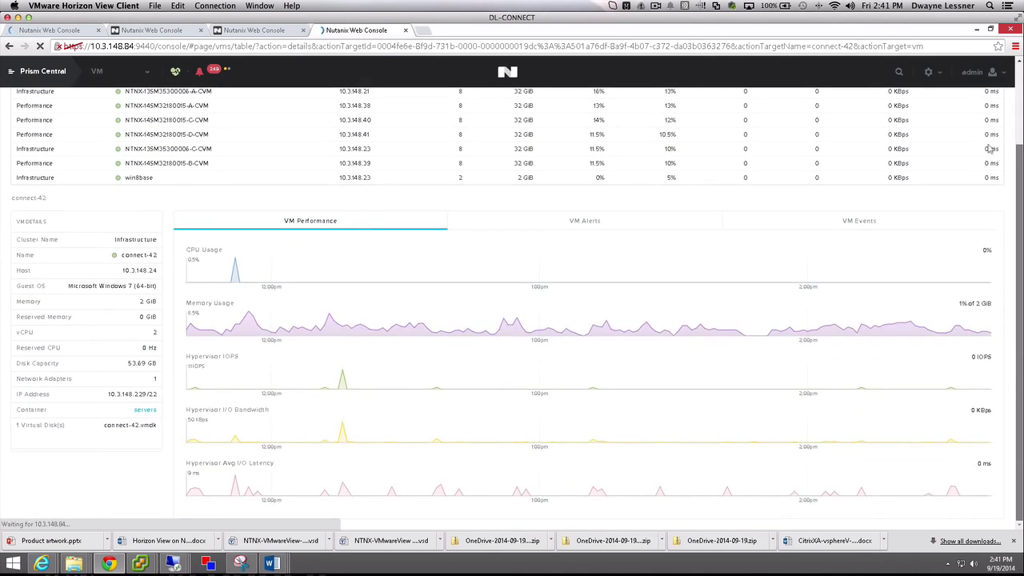
scroll(992, 136, "up", 3)
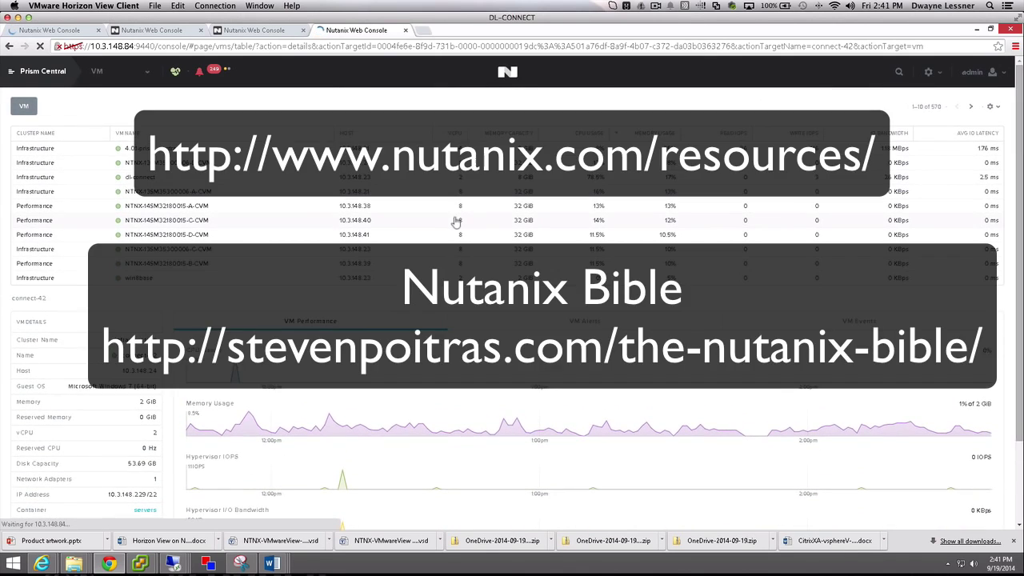